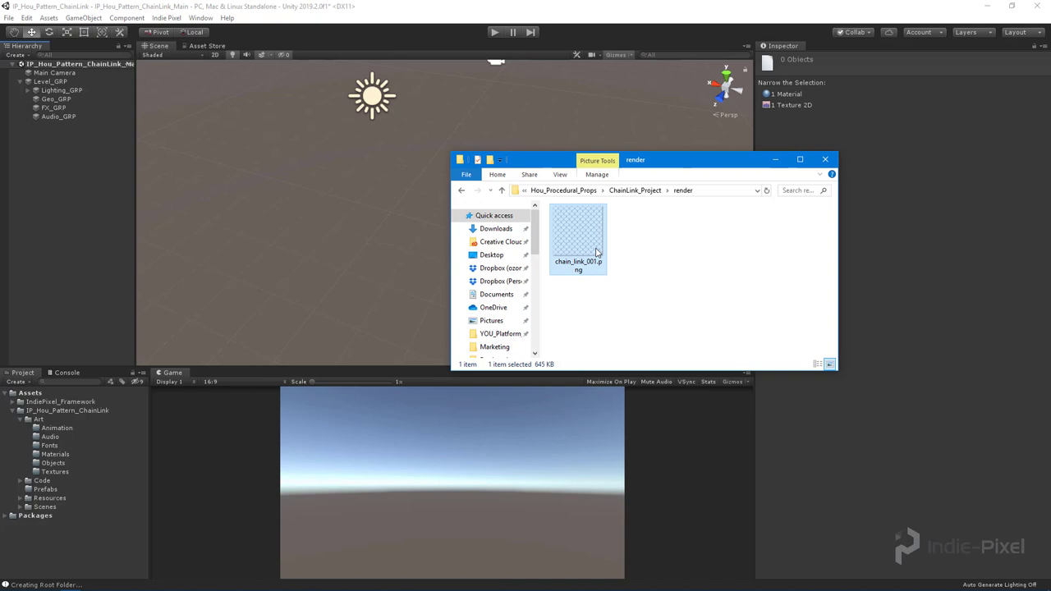
Import chain_link_001.png from the render folder into the project's Art/Textures folder.
{"action": "left_click", "coordinate": [544, 320]}
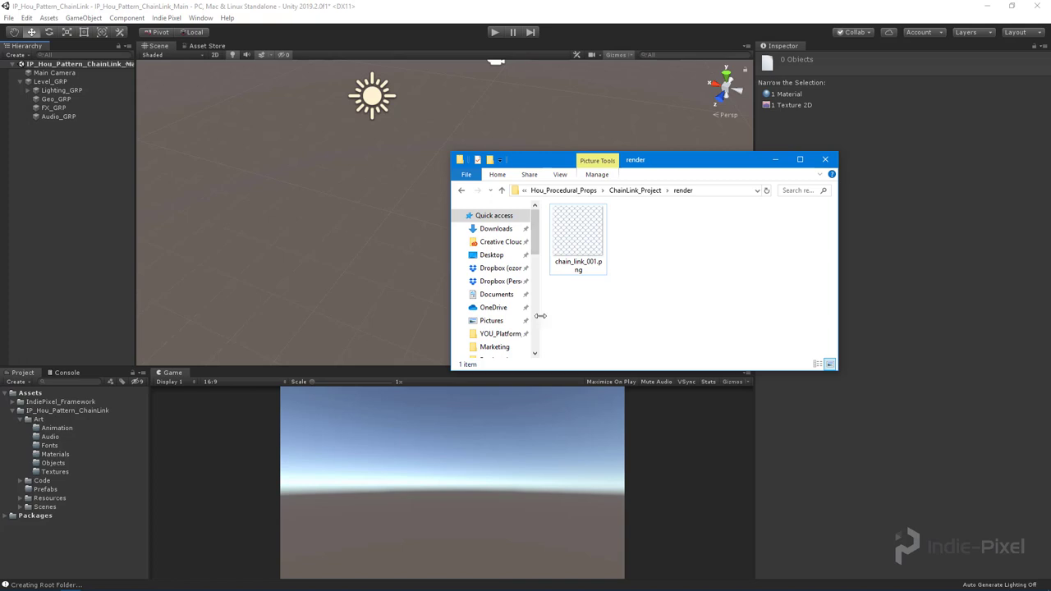
{"action": "left_click_drag", "start_coordinate": [539, 320], "coordinate": [450, 319]}
{"action": "left_click_drag", "start_coordinate": [689, 161], "coordinate": [769, 128]}
{"action": "left_click_drag", "start_coordinate": [605, 215], "coordinate": [53, 472]}
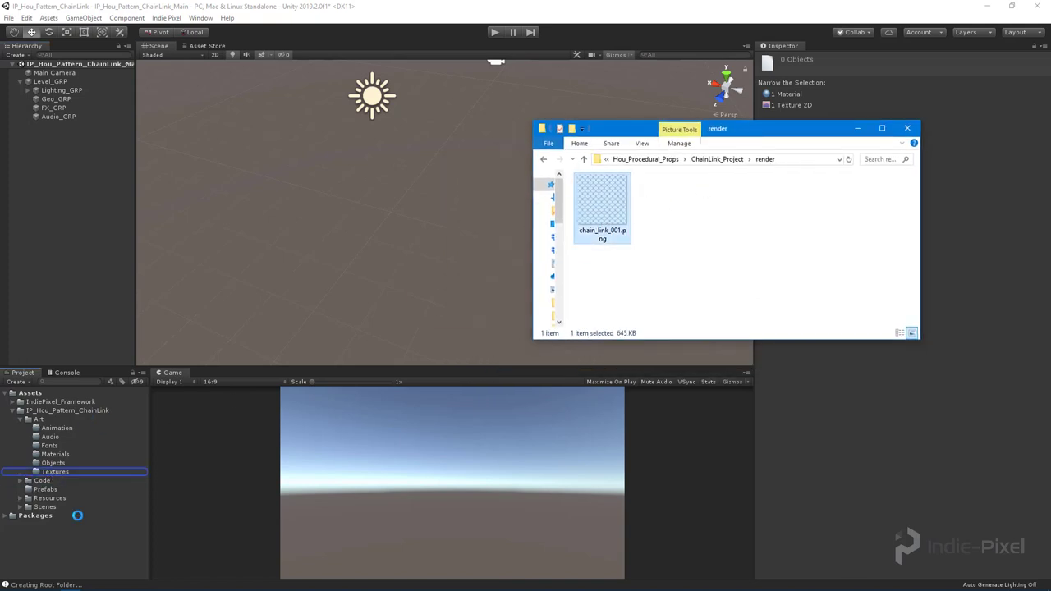
{"action": "left_click", "coordinate": [638, 33]}
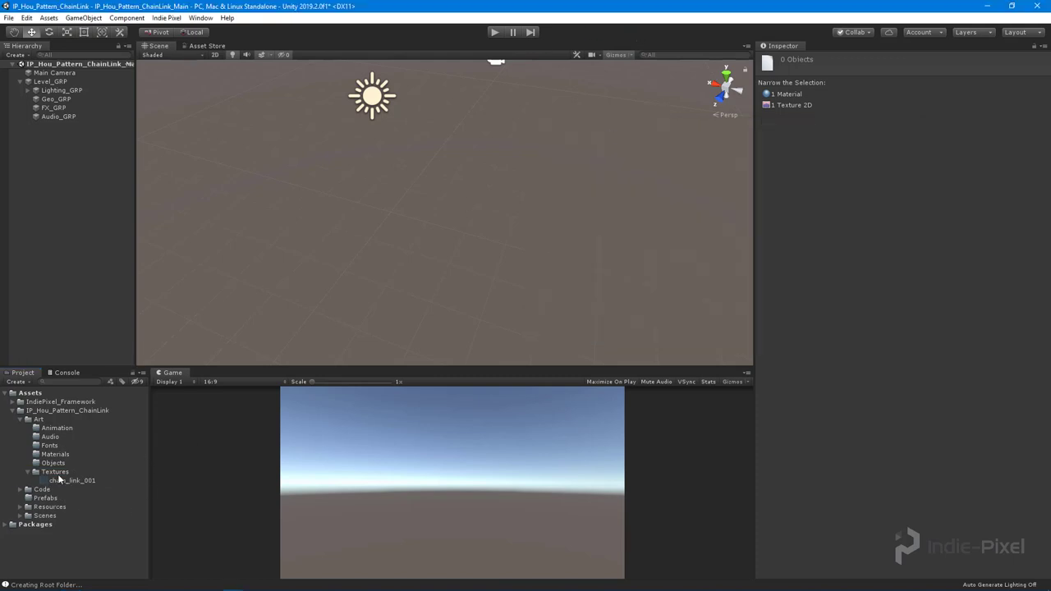
Create a new material named ChainLink_MAT in the Textures folder.
{"action": "left_click_drag", "start_coordinate": [53, 485], "coordinate": [62, 176]}
{"action": "left_click", "coordinate": [61, 474]}
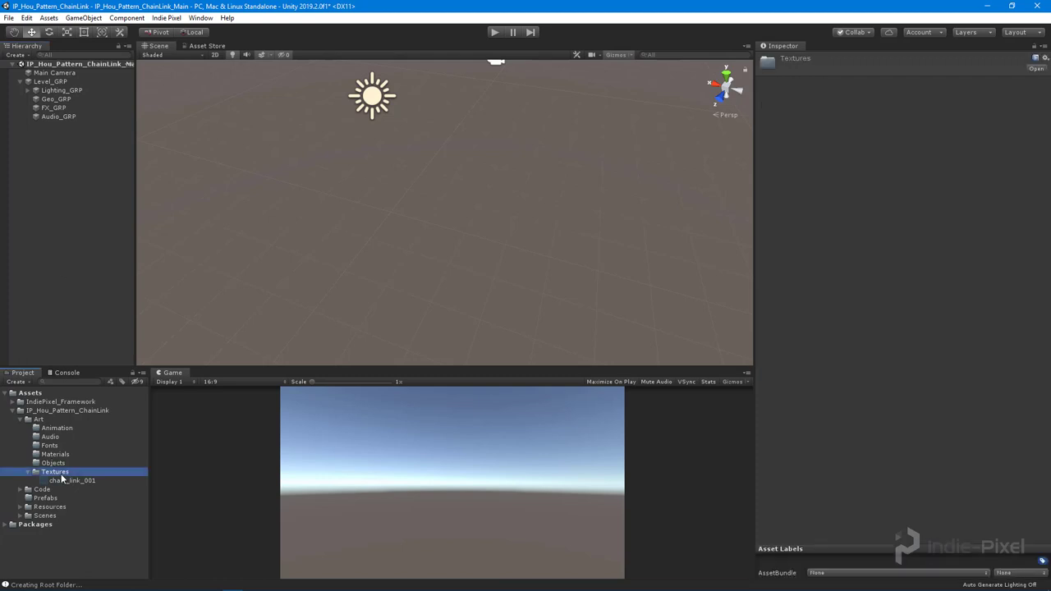
{"action": "right_click", "coordinate": [61, 477]}
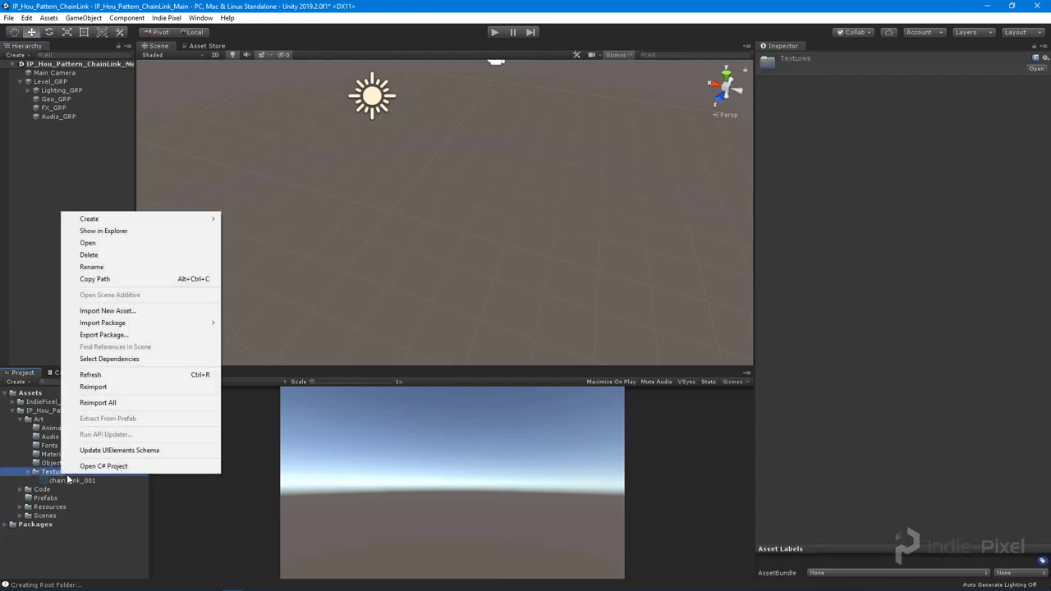
{"action": "mouse_move", "coordinate": [161, 217]}
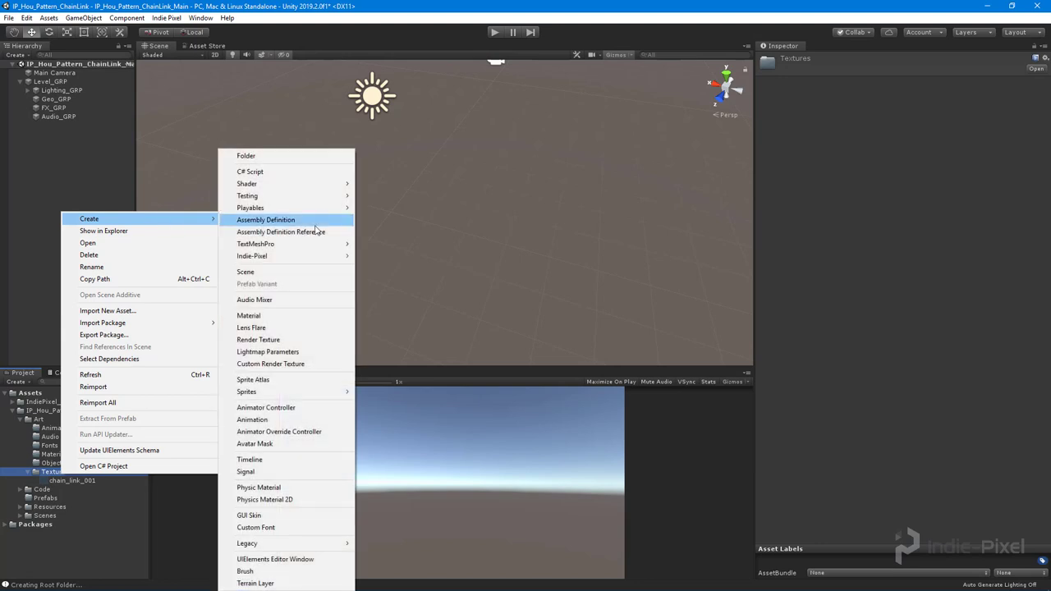
{"action": "left_click", "coordinate": [287, 317]}
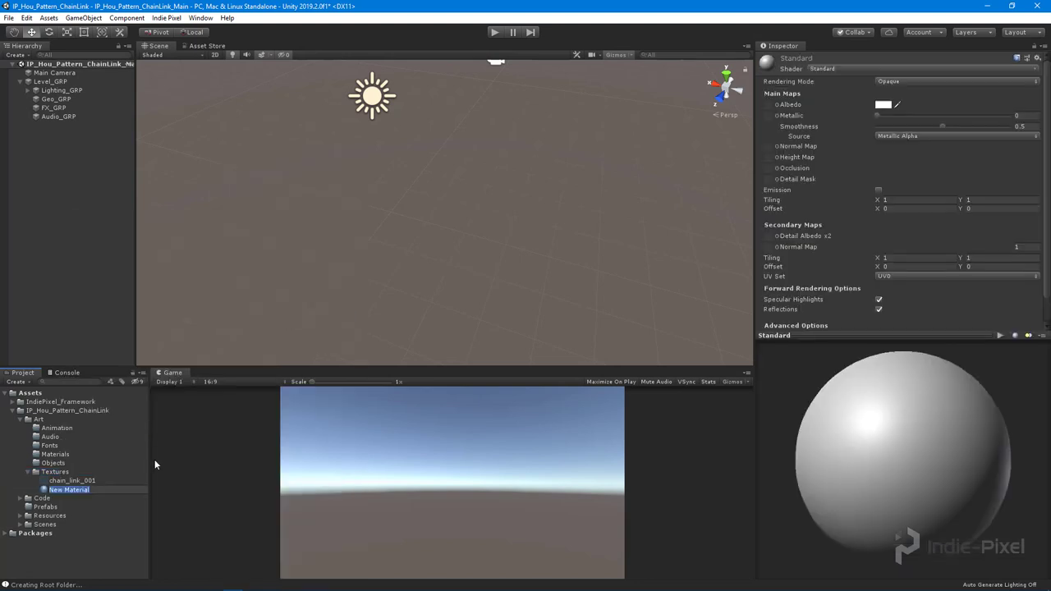
{"action": "type", "text": "ChainLink_MAT"}
{"action": "key", "text": "Return"}
Assign chain_link_001 as the Albedo map of ChainLink_MAT and set its rendering mode to Fade.
{"action": "left_click_drag", "start_coordinate": [73, 480], "coordinate": [772, 105]}
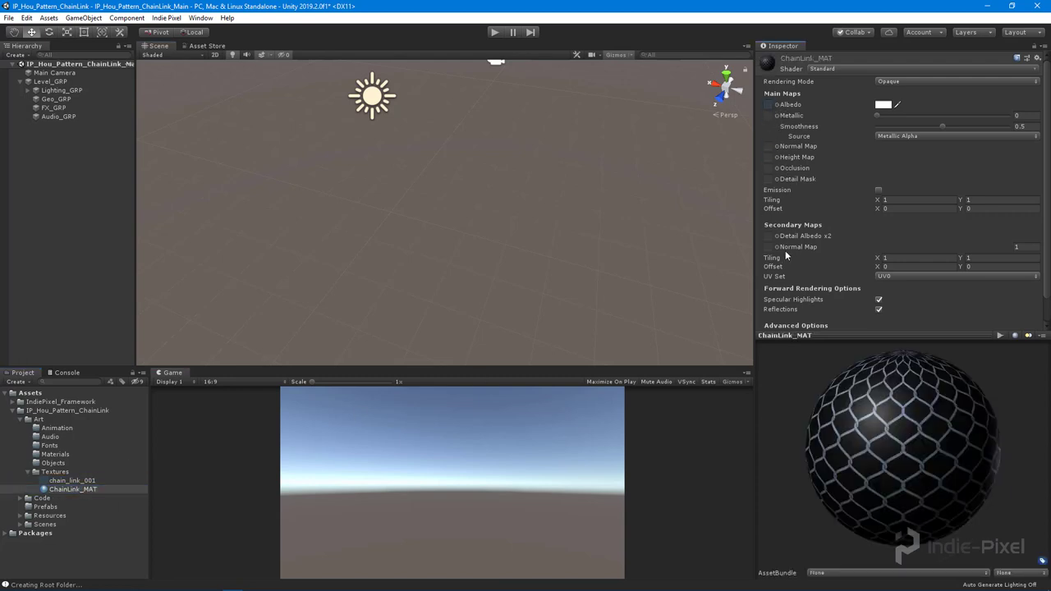
{"action": "left_click", "coordinate": [903, 81]}
{"action": "left_click", "coordinate": [915, 117]}
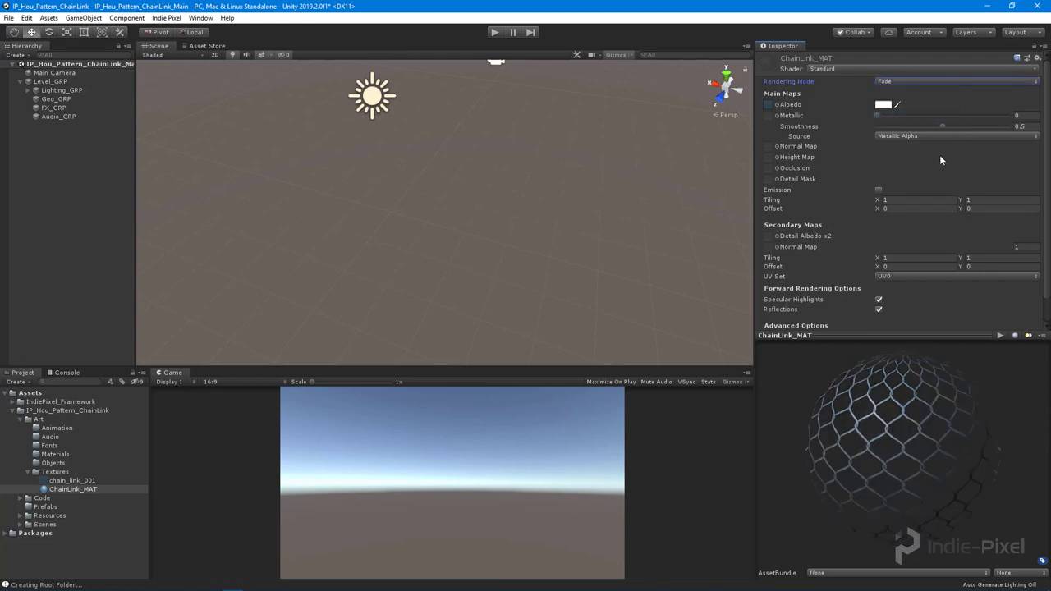
Set the main maps' tiling of ChainLink_MAT to 2 in both X and Y.
{"action": "left_click", "coordinate": [910, 200]}
{"action": "type", "text": "2"}
{"action": "key", "text": "Tab"}
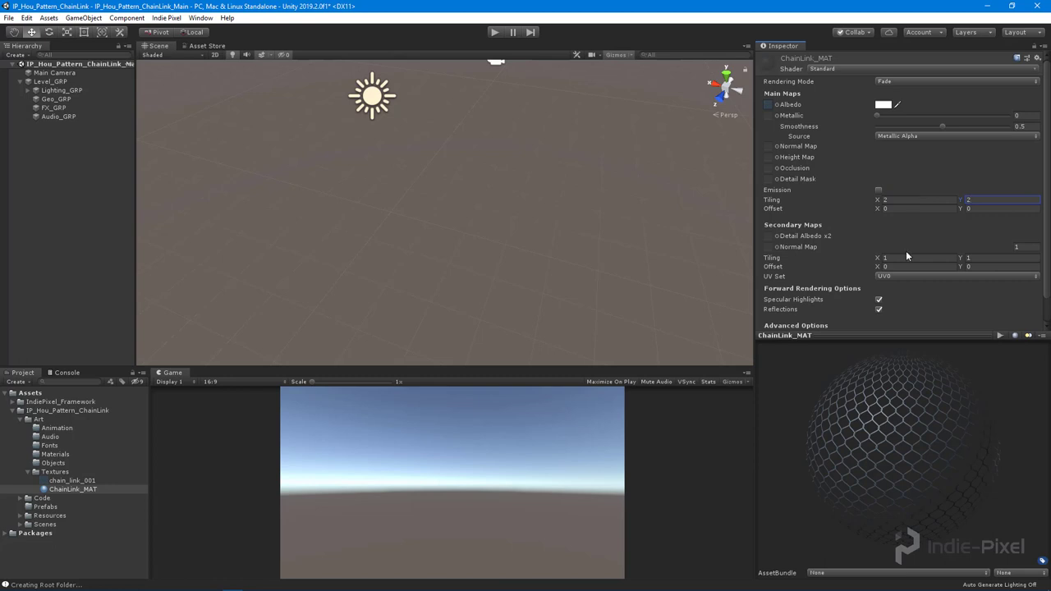
Add a 3D Plane object to the scene and apply ChainLink_MAT to it.
{"action": "left_click", "coordinate": [48, 197]}
{"action": "right_click", "coordinate": [48, 202]}
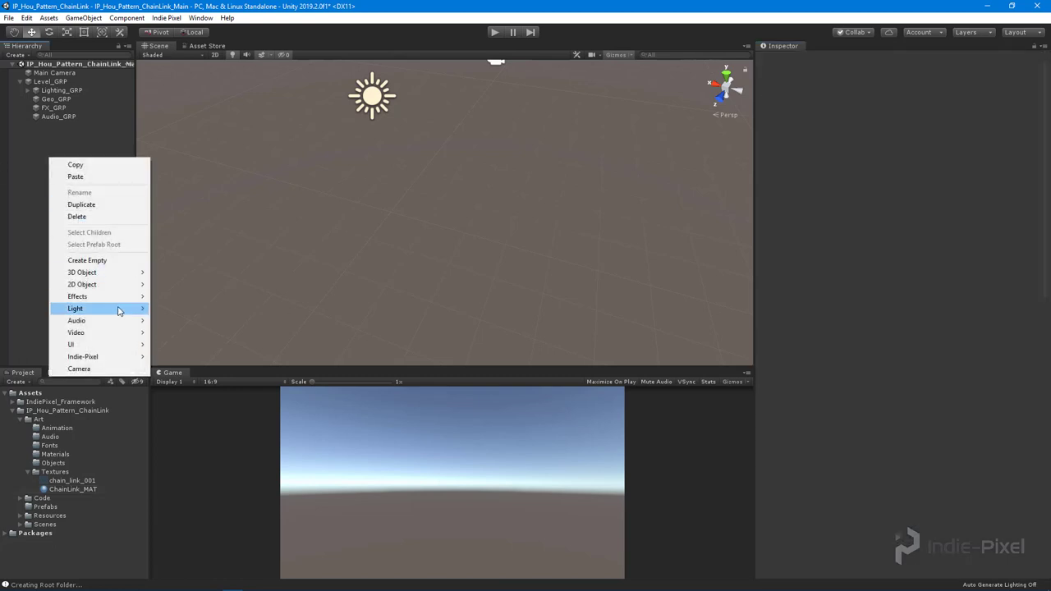
{"action": "mouse_move", "coordinate": [118, 272]}
{"action": "left_click", "coordinate": [216, 321]}
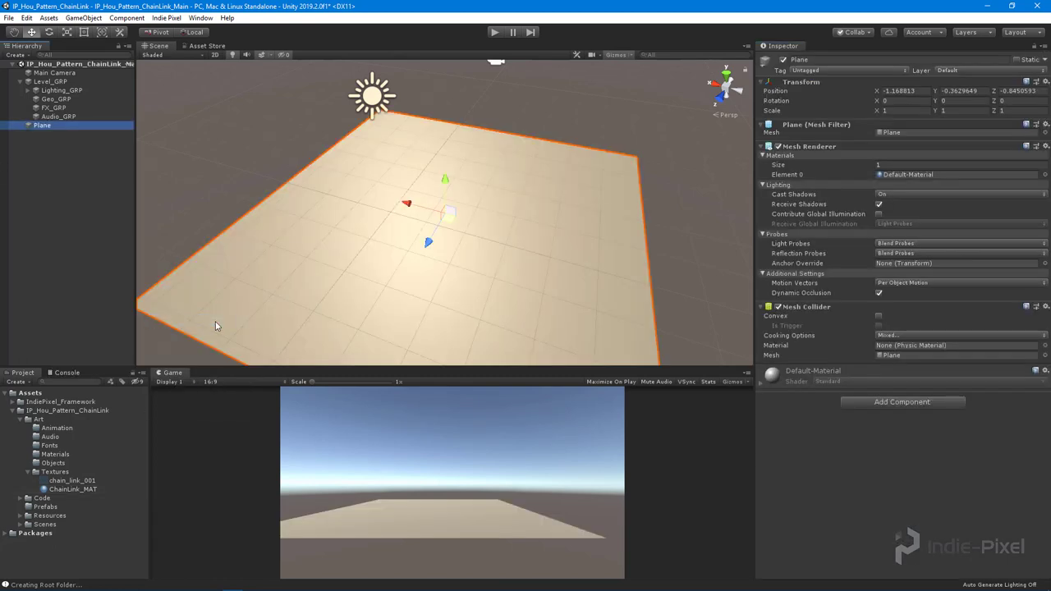
{"action": "left_click_drag", "start_coordinate": [95, 491], "coordinate": [541, 156]}
{"action": "left_click", "coordinate": [131, 260]}
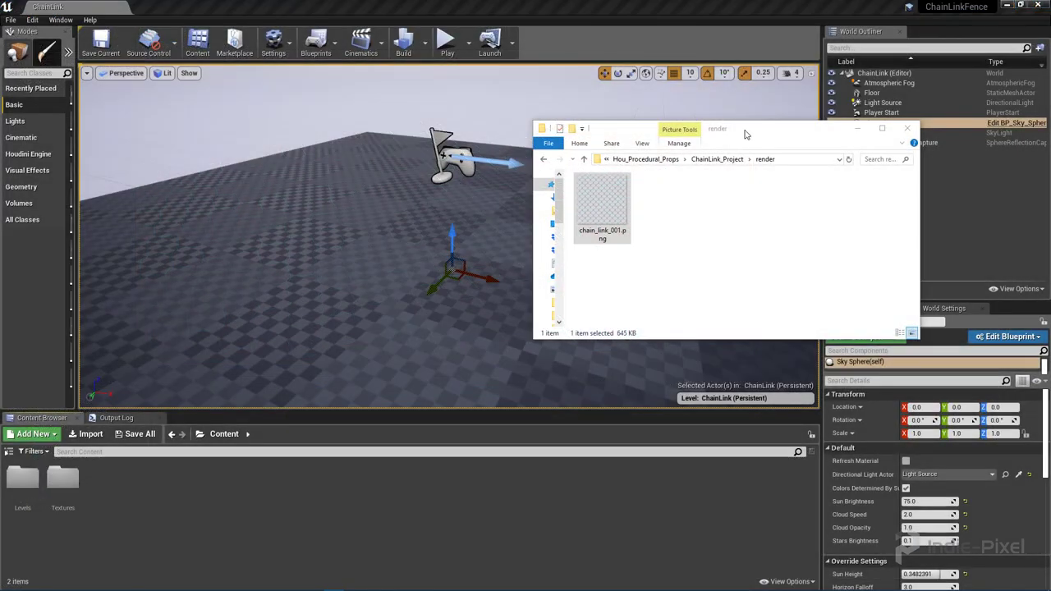
Switch to Unreal Editor, import chain_link_001.png into the Content/Textures folder and save the texture asset.
{"action": "left_click_drag", "start_coordinate": [747, 134], "coordinate": [777, 179]}
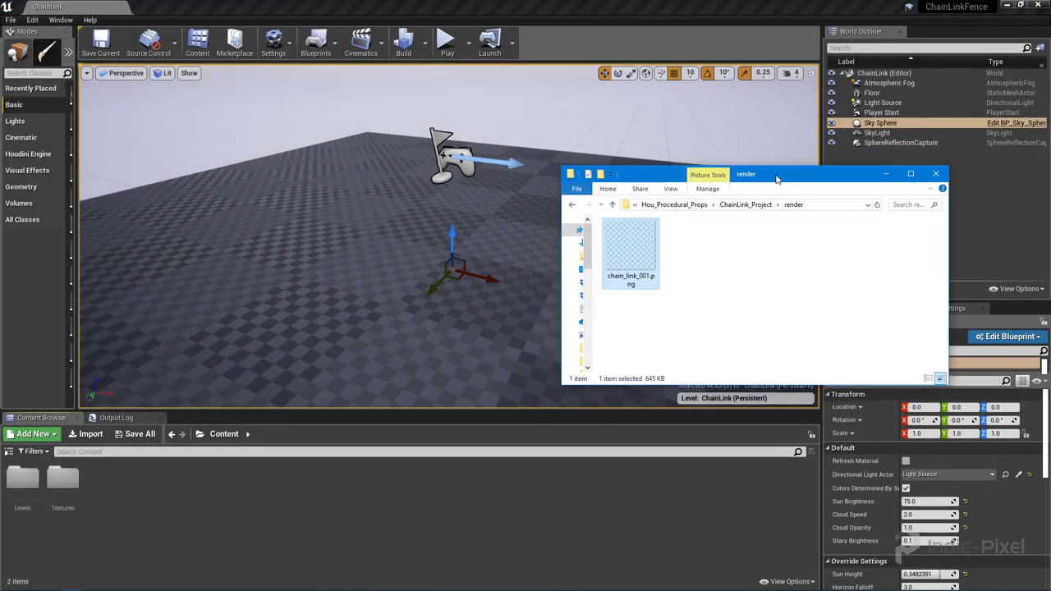
{"action": "left_click", "coordinate": [670, 340]}
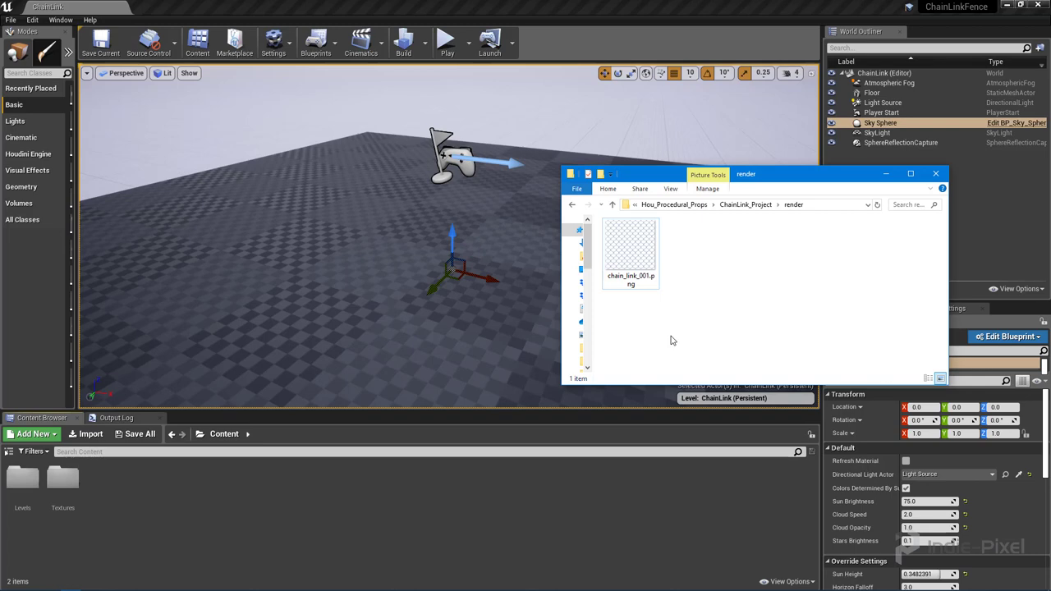
{"action": "mouse_move", "coordinate": [764, 183]}
{"action": "left_mouse_down"}
{"action": "mouse_move", "coordinate": [755, 187]}
{"action": "mouse_move", "coordinate": [771, 176]}
{"action": "left_mouse_up"}
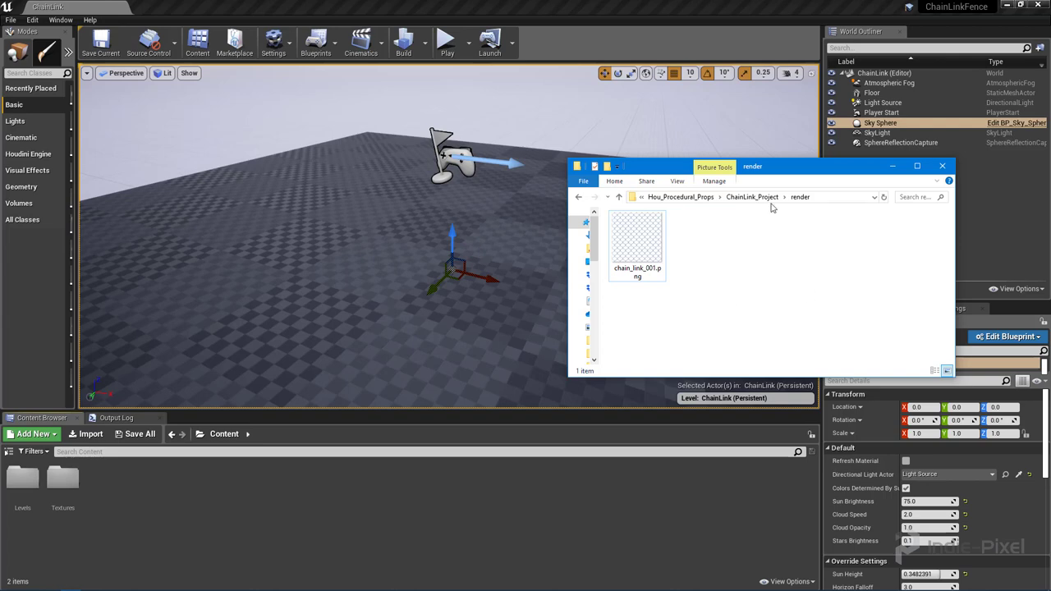
{"action": "left_click_drag", "start_coordinate": [637, 246], "coordinate": [66, 481]}
{"action": "left_click", "coordinate": [28, 485]}
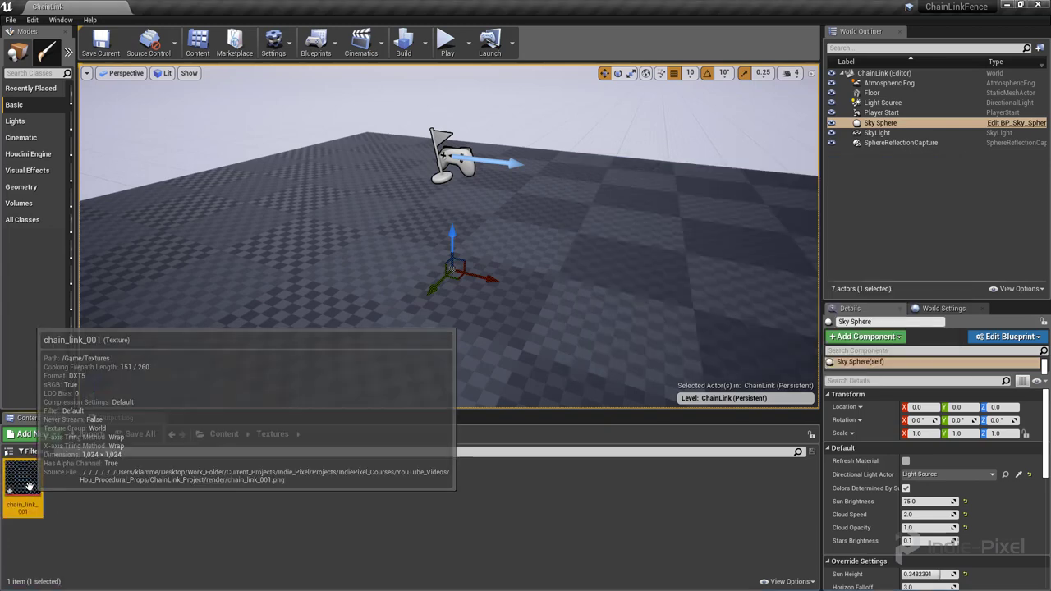
{"action": "right_click", "coordinate": [30, 486]}
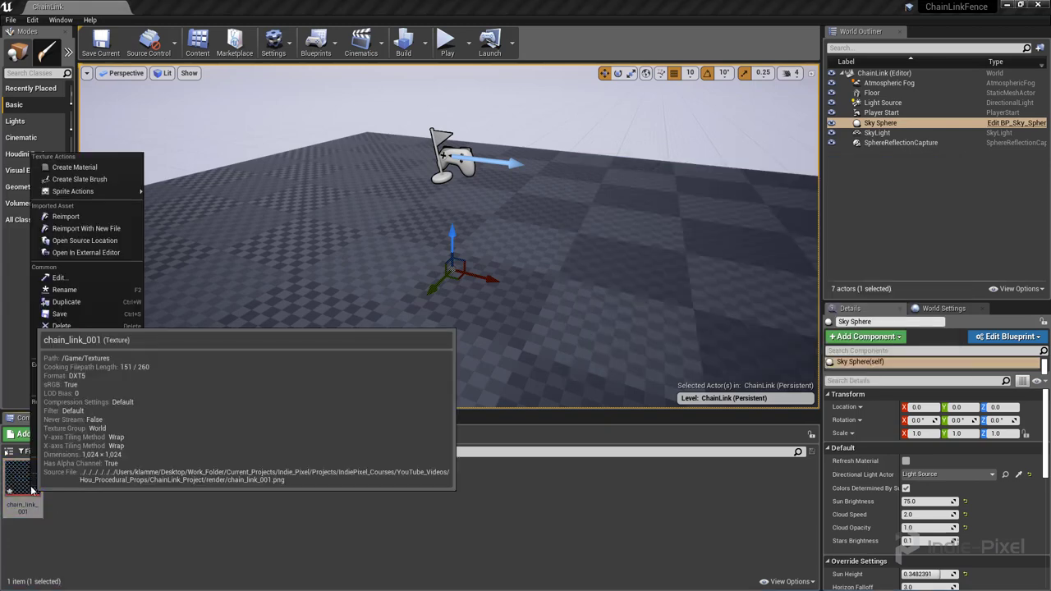
{"action": "left_click", "coordinate": [60, 314]}
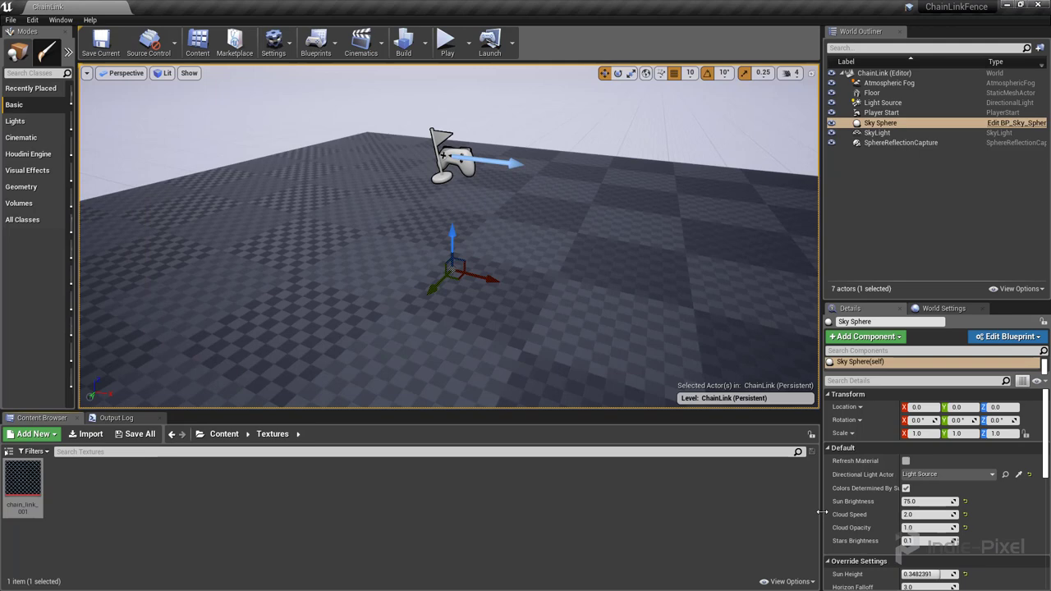
Place a basic Plane in the level above the floor and scale it uniformly to 3.5.
{"action": "left_click_drag", "start_coordinate": [821, 514], "coordinate": [832, 514]}
{"action": "left_click", "coordinate": [356, 523]}
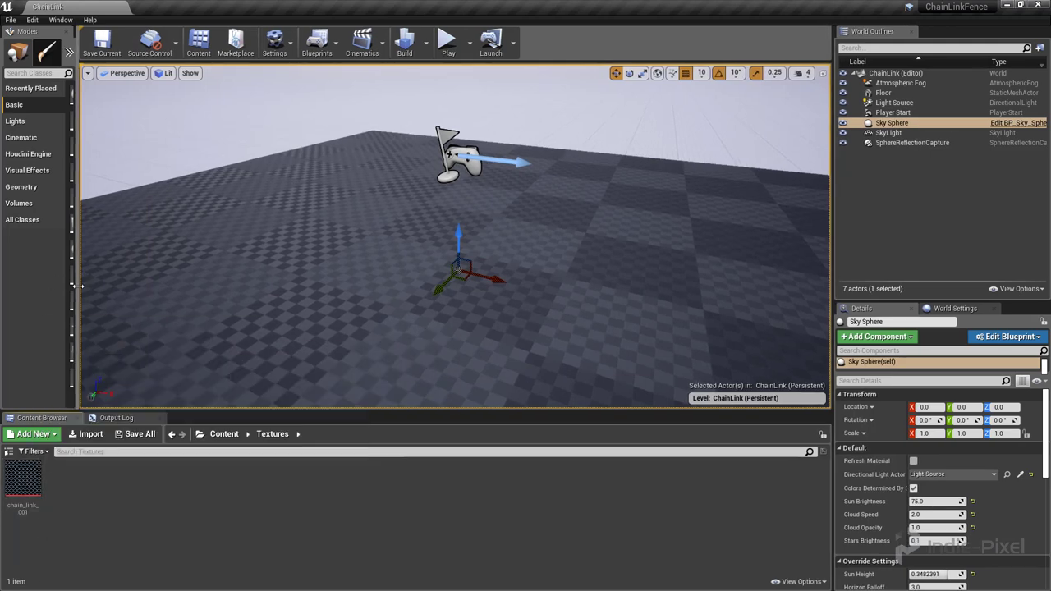
{"action": "left_click_drag", "start_coordinate": [93, 280], "coordinate": [154, 286]}
{"action": "left_click_drag", "start_coordinate": [97, 326], "coordinate": [598, 234]}
{"action": "key", "text": "r"}
{"action": "mouse_move", "coordinate": [531, 246]}
{"action": "right_mouse_down"}
{"action": "mouse_move", "coordinate": [512, 304]}
{"action": "mouse_move", "coordinate": [555, 215]}
{"action": "mouse_move", "coordinate": [514, 244]}
{"action": "right_mouse_up"}
{"action": "key", "text": "g"}
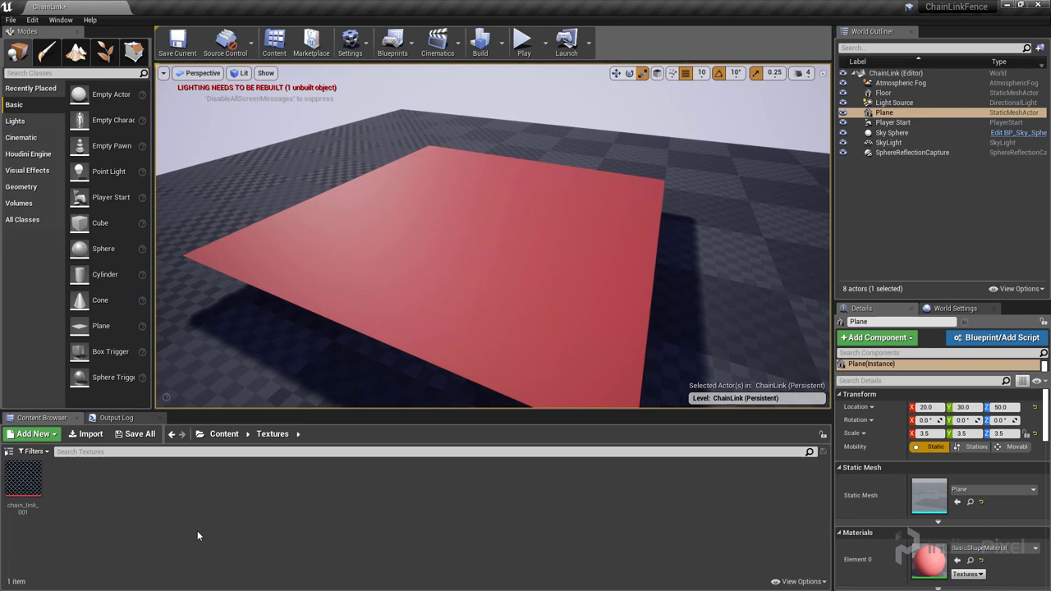
Create a new material asset named ChainLink_MAT in the Content/Textures folder.
{"action": "right_click", "coordinate": [106, 510]}
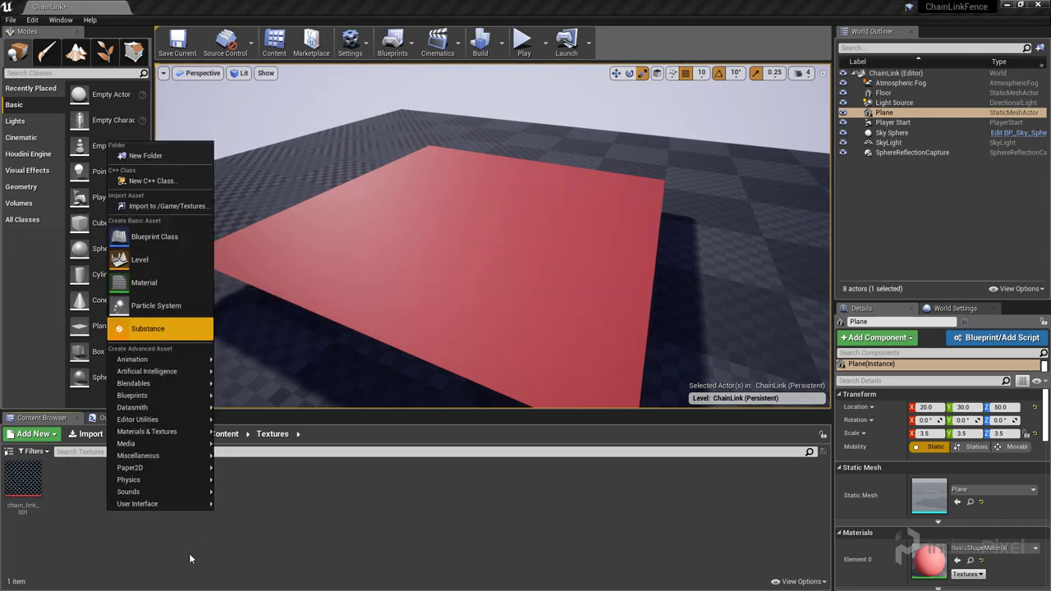
{"action": "left_click", "coordinate": [65, 510]}
{"action": "right_click", "coordinate": [98, 480]}
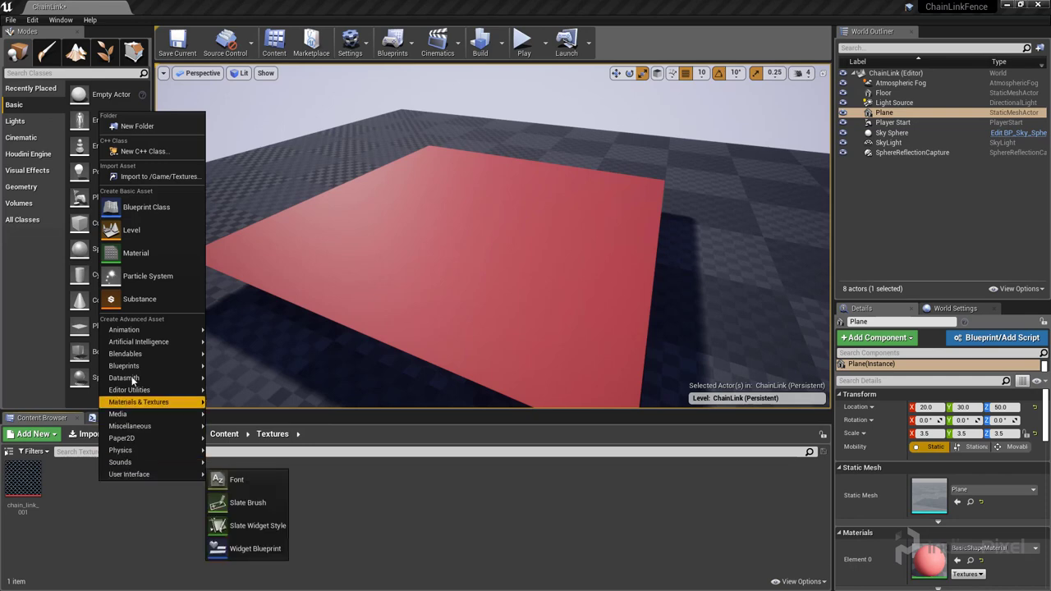
{"action": "left_click", "coordinate": [135, 253]}
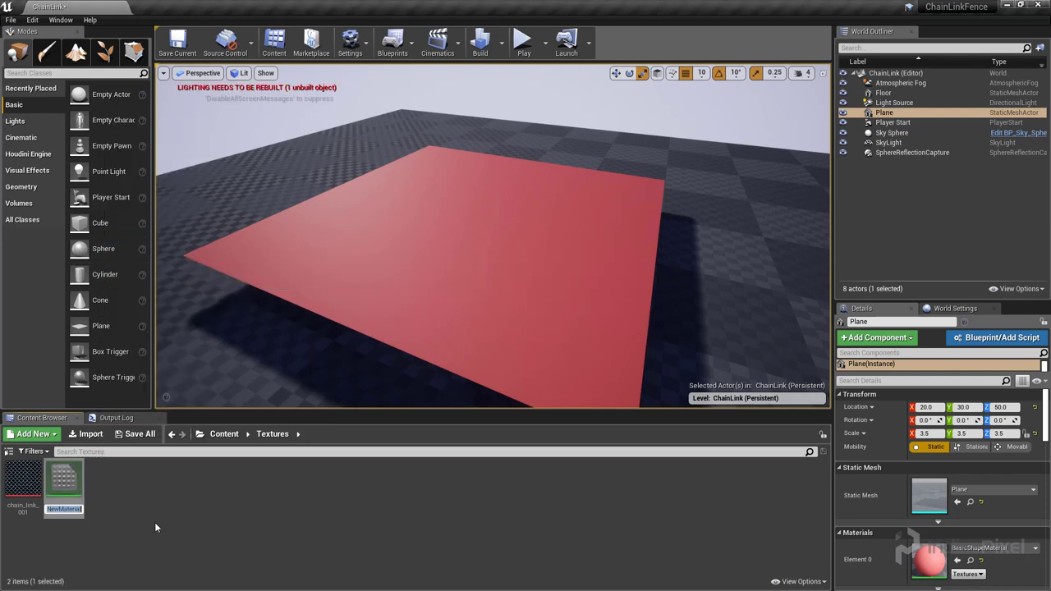
{"action": "type", "text": "ChainLink_MAT"}
{"action": "key", "text": "Return"}
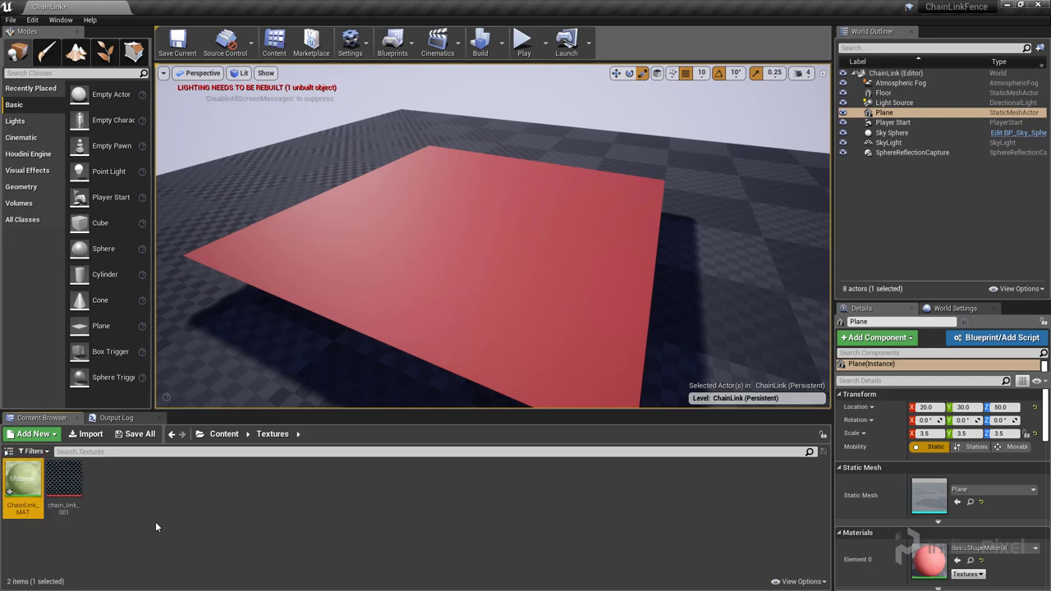
{"action": "left_click", "coordinate": [120, 514]}
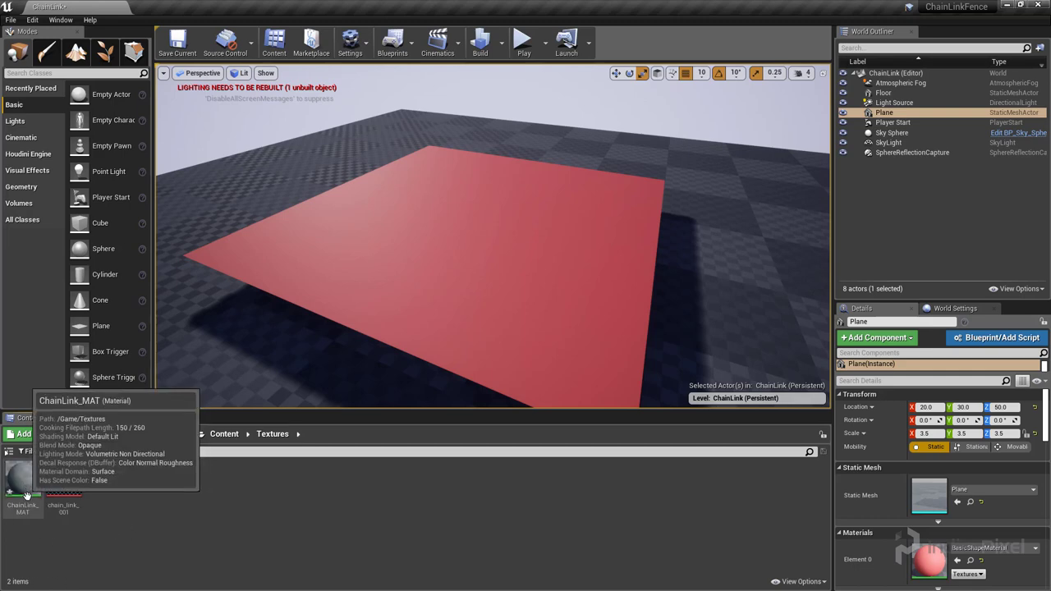
Open ChainLink_MAT for editing and add a Texture Sample node using chain_link_001 to its graph.
{"action": "double_click", "coordinate": [25, 488]}
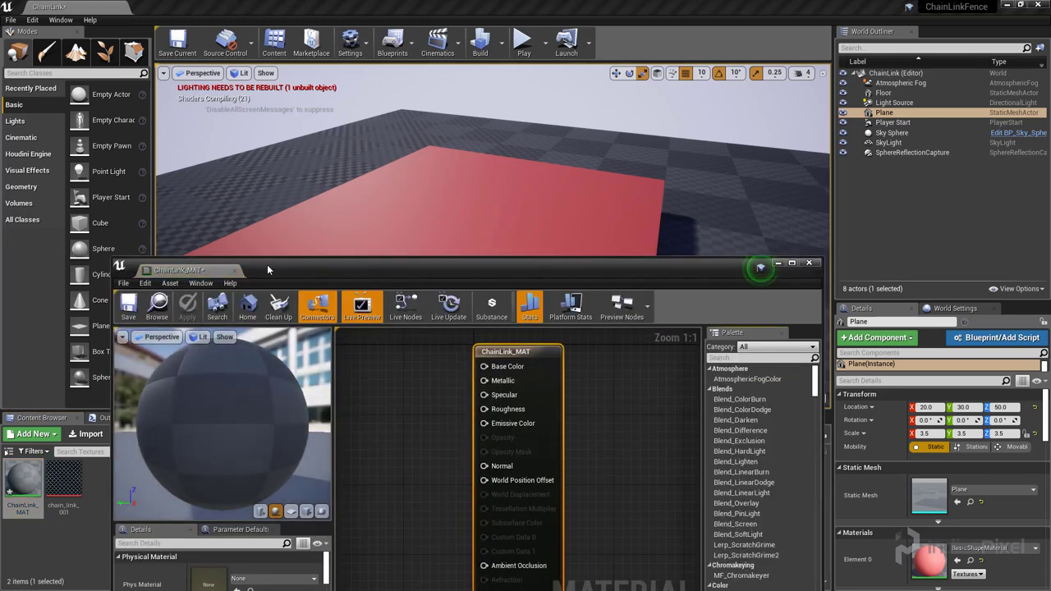
{"action": "left_click_drag", "start_coordinate": [267, 264], "coordinate": [384, 47]}
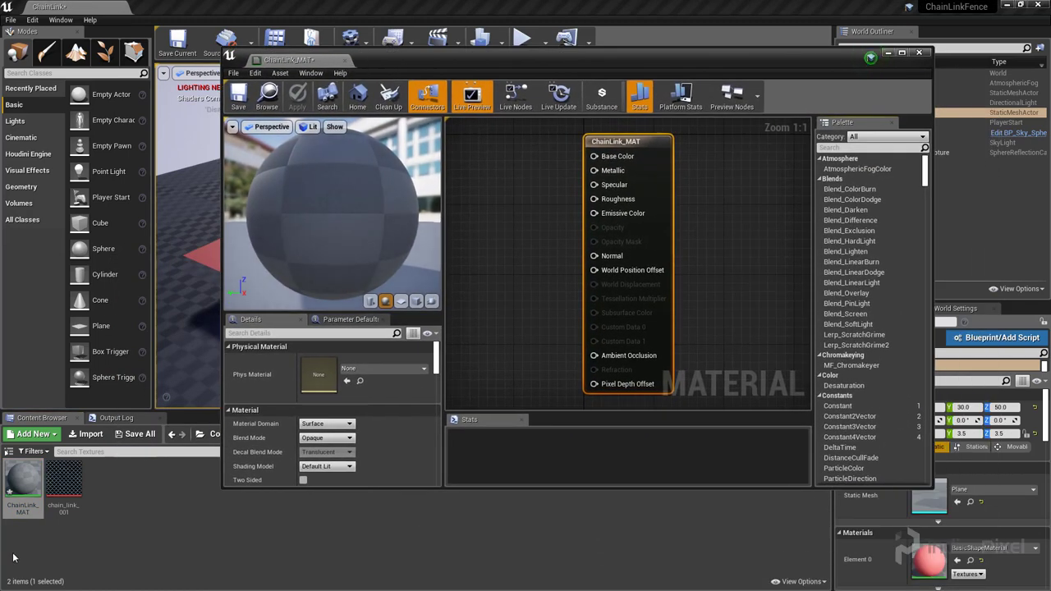
{"action": "left_click", "coordinate": [64, 481]}
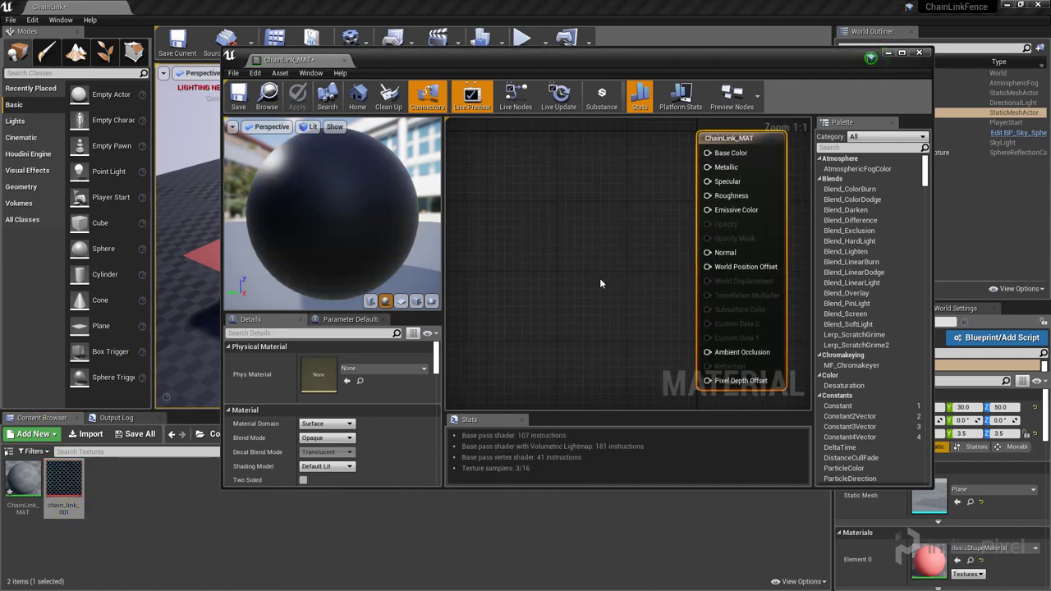
{"action": "left_click", "coordinate": [594, 281]}
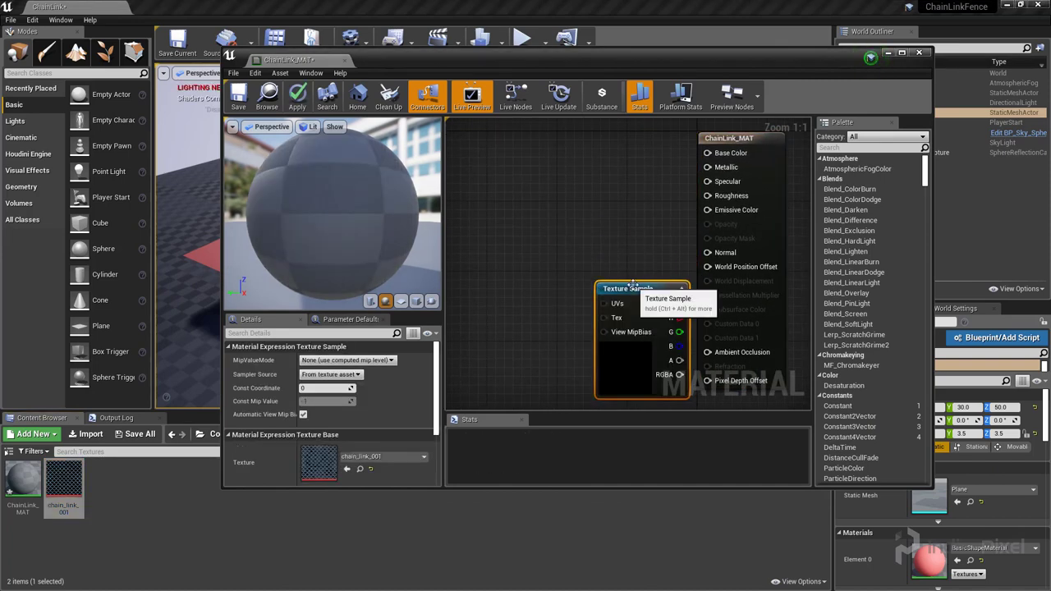
{"action": "left_click_drag", "start_coordinate": [616, 281], "coordinate": [601, 224]}
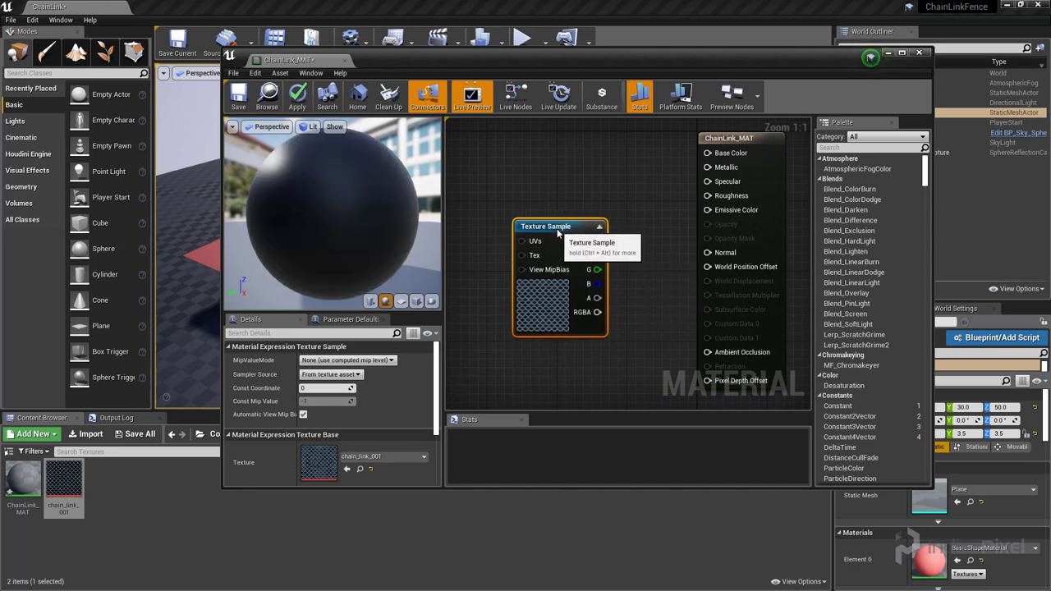
Connect the Texture Sample's RGB output to the Base Color input of ChainLink_MAT.
{"action": "right_click_drag", "start_coordinate": [585, 188], "coordinate": [624, 172]}
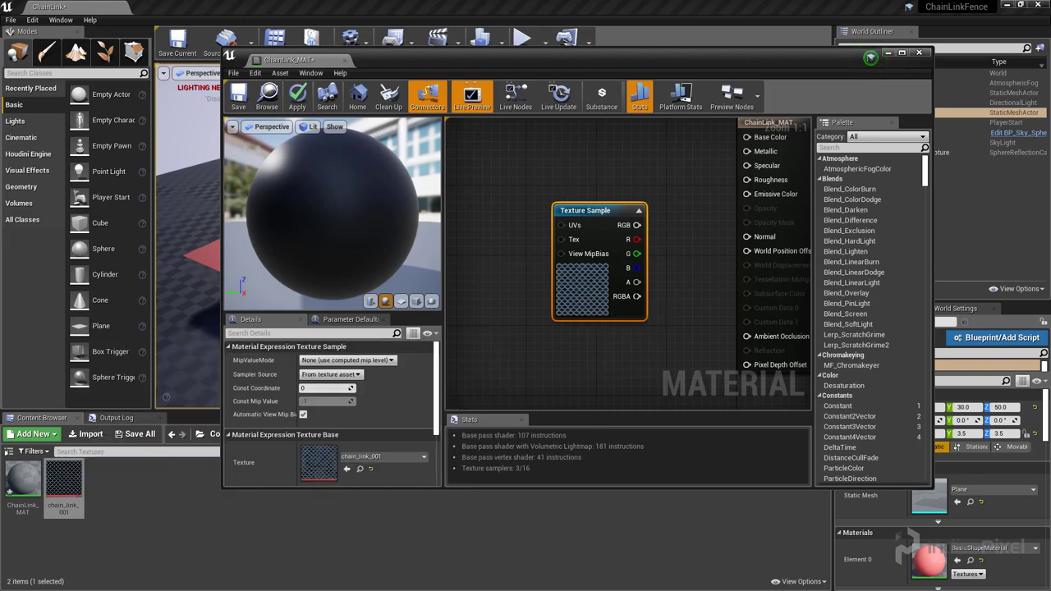
{"action": "right_click_drag", "start_coordinate": [643, 326], "coordinate": [598, 332]}
{"action": "scroll", "coordinate": [597, 332], "scroll_direction": "down", "scroll_amount": 2}
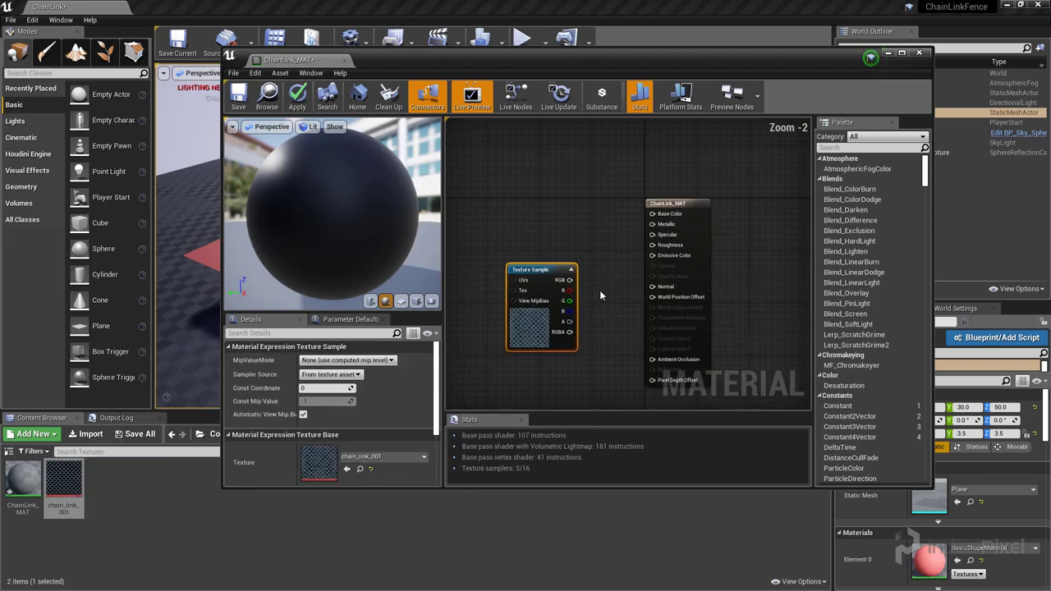
{"action": "left_click_drag", "start_coordinate": [565, 284], "coordinate": [552, 224]}
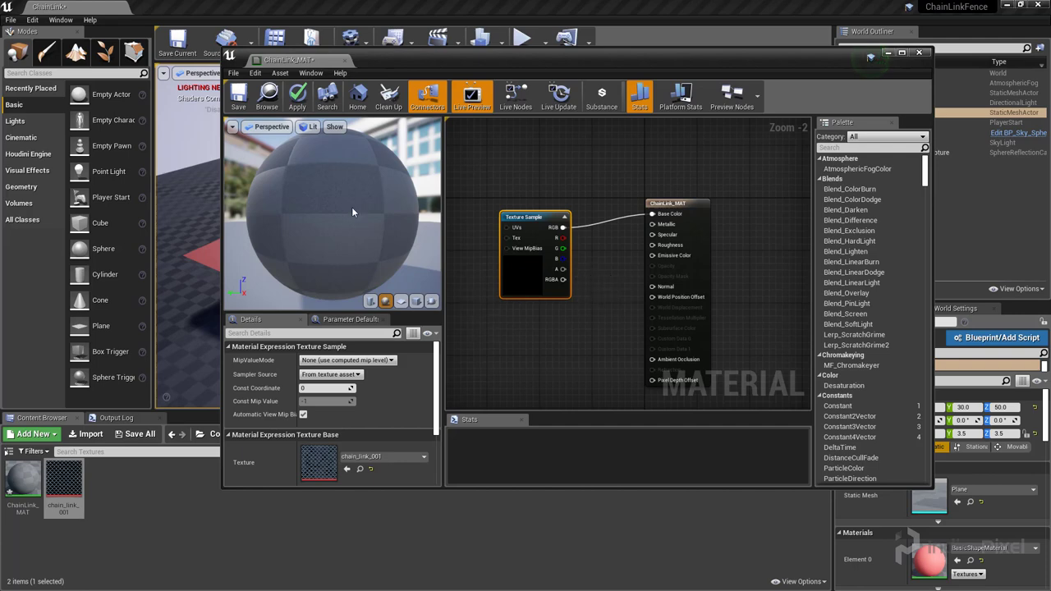
{"action": "left_click_drag", "start_coordinate": [333, 217], "coordinate": [344, 189]}
{"action": "scroll", "coordinate": [333, 217], "scroll_direction": "down", "scroll_amount": 4}
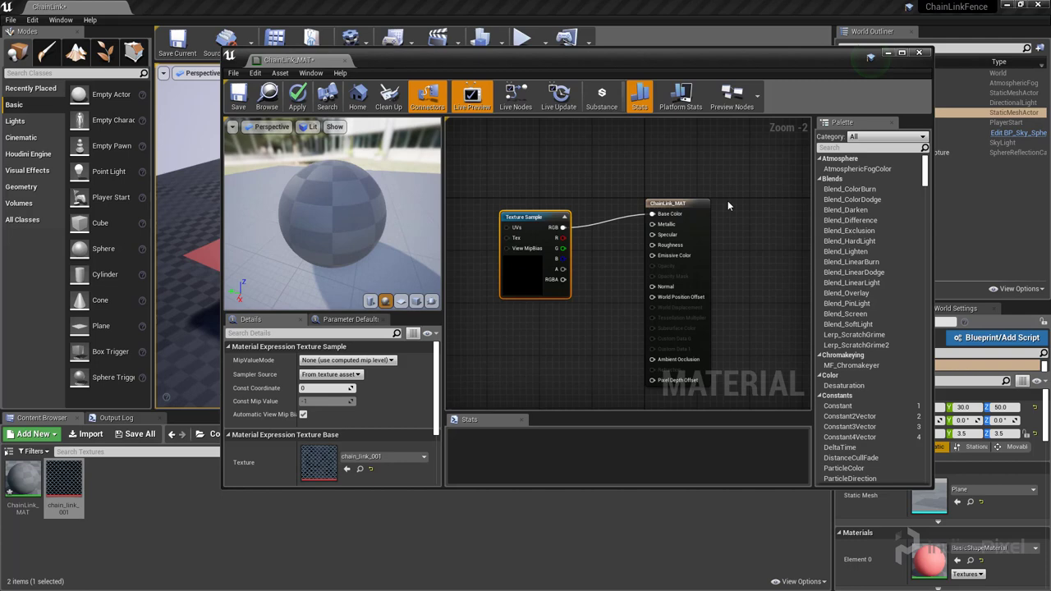
Set ChainLink_MAT's blend mode to Translucent and connect the Texture Sample's alpha output to the Opacity input.
{"action": "left_click_drag", "start_coordinate": [694, 203], "coordinate": [720, 194]}
{"action": "right_click_drag", "start_coordinate": [595, 340], "coordinate": [599, 314]}
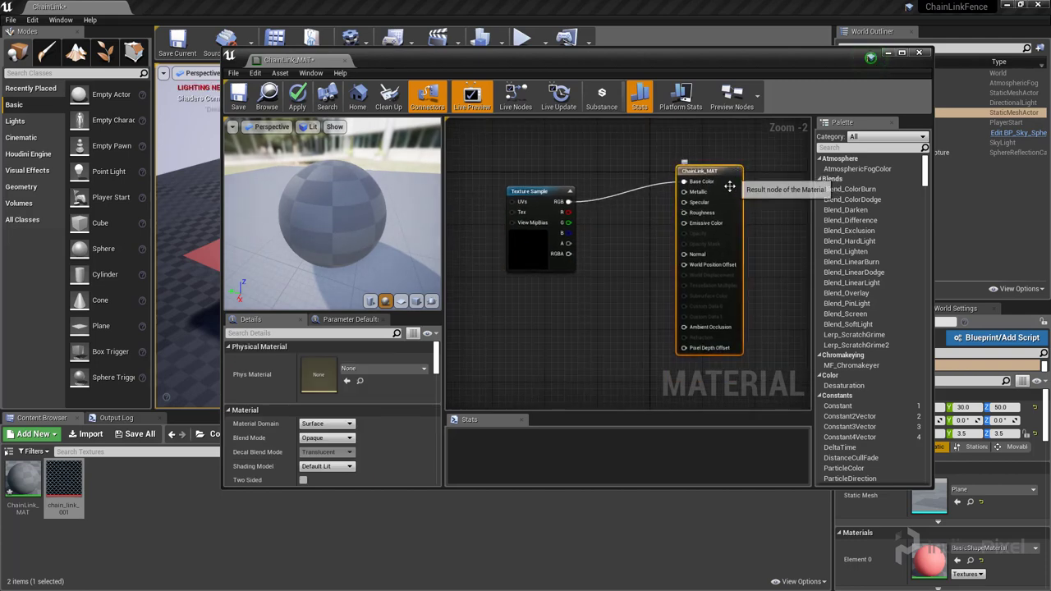
{"action": "left_click", "coordinate": [340, 440]}
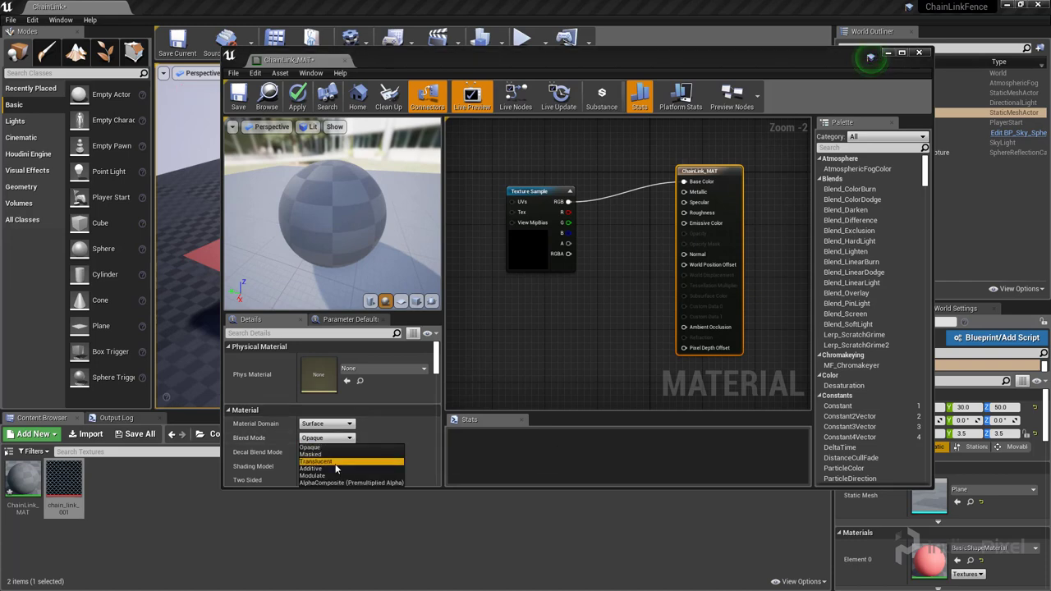
{"action": "left_click", "coordinate": [335, 462]}
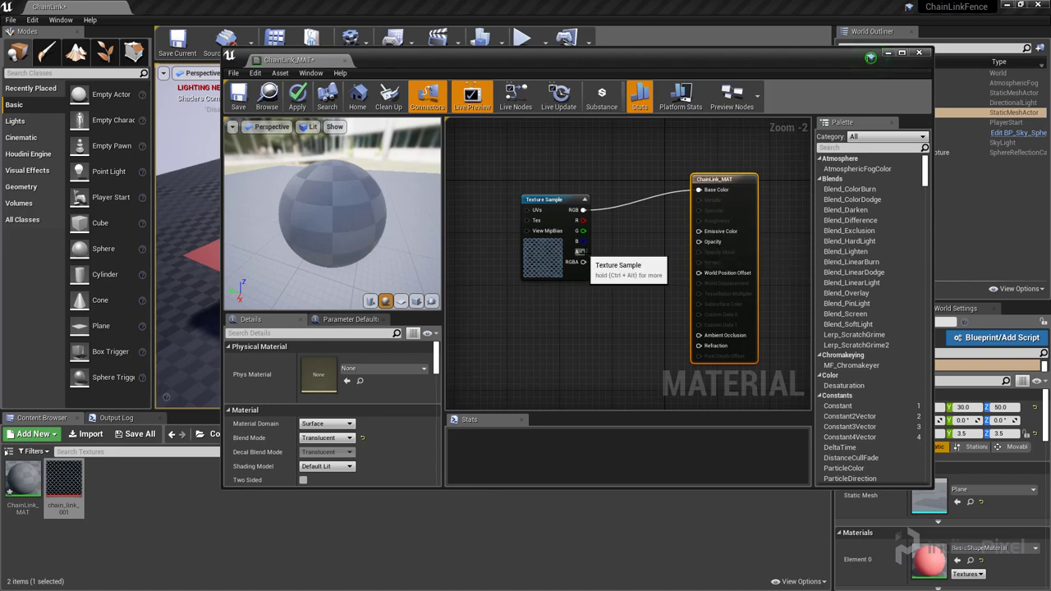
{"action": "left_click_drag", "start_coordinate": [583, 251], "coordinate": [699, 243]}
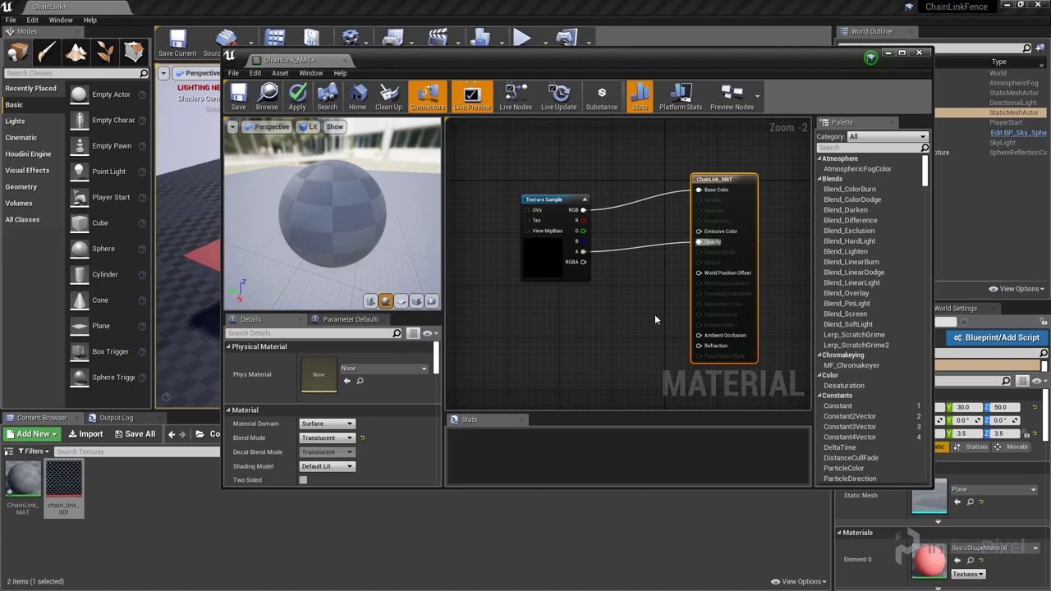
{"action": "left_click_drag", "start_coordinate": [545, 268], "coordinate": [542, 245]}
Apply the material changes and switch the material preview shape to a plane.
{"action": "left_click_drag", "start_coordinate": [532, 62], "coordinate": [511, 67]}
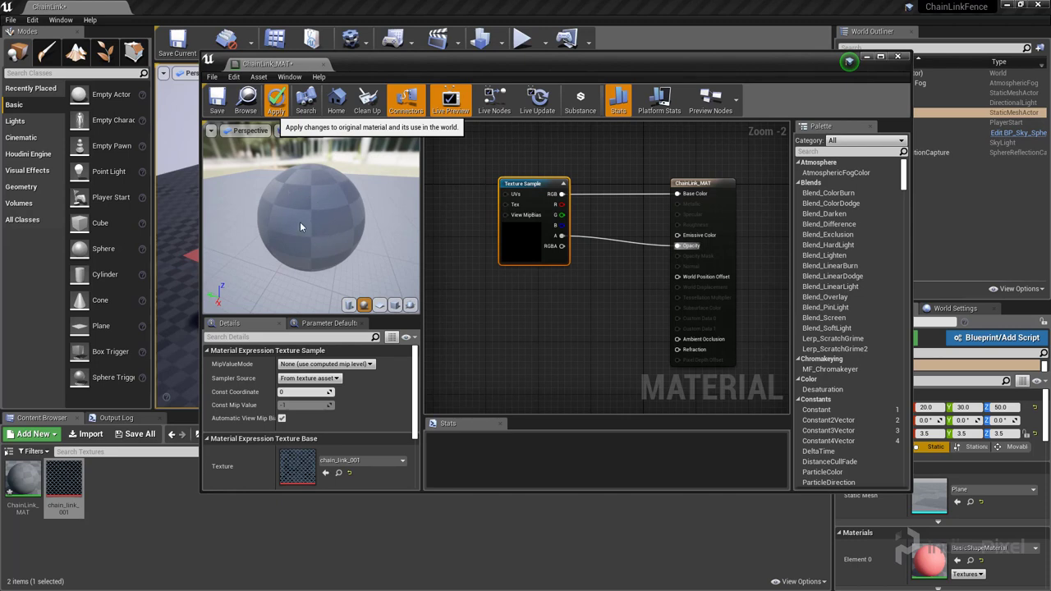
{"action": "left_click", "coordinate": [380, 305]}
{"action": "left_click_drag", "start_coordinate": [349, 250], "coordinate": [316, 238]}
Add a TextureCoordinate node ahead of the Texture Sample and connect it to the UVs input.
{"action": "right_click_drag", "start_coordinate": [540, 277], "coordinate": [697, 304]}
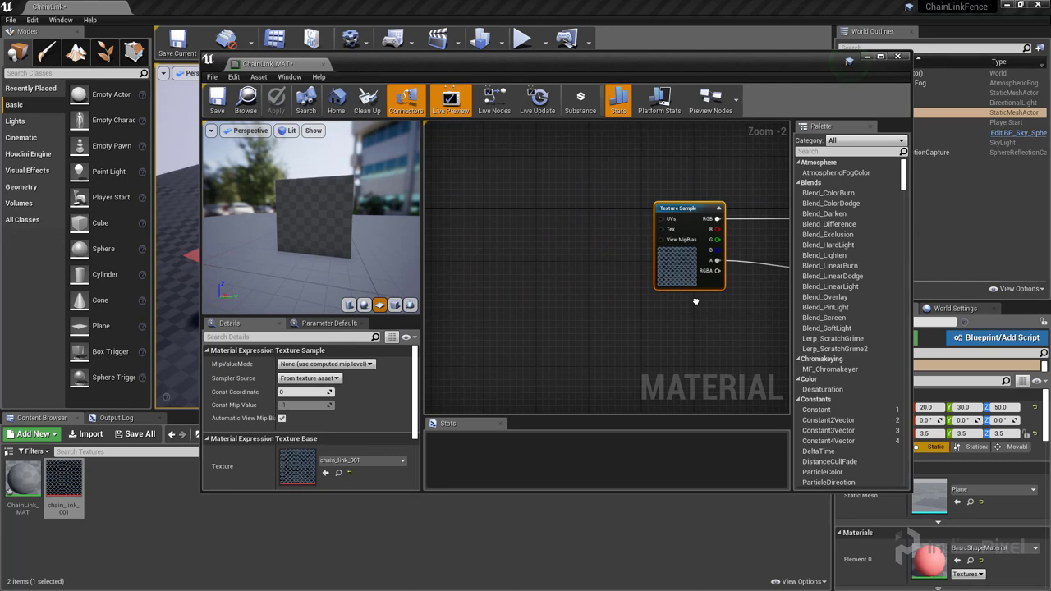
{"action": "right_click_drag", "start_coordinate": [481, 265], "coordinate": [499, 244]}
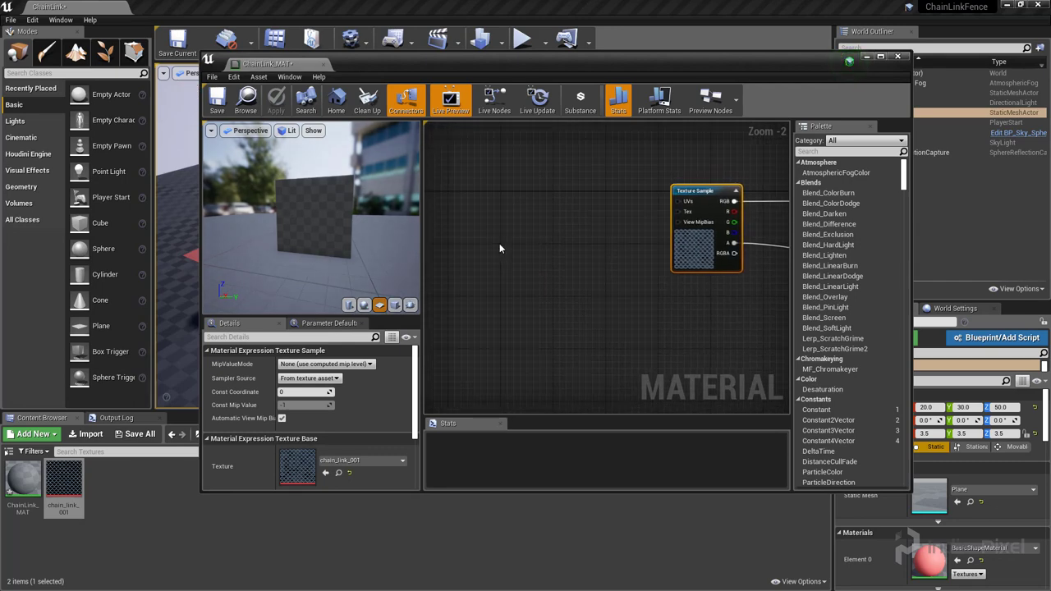
{"action": "right_click", "coordinate": [501, 246]}
{"action": "type", "text": "coo"}
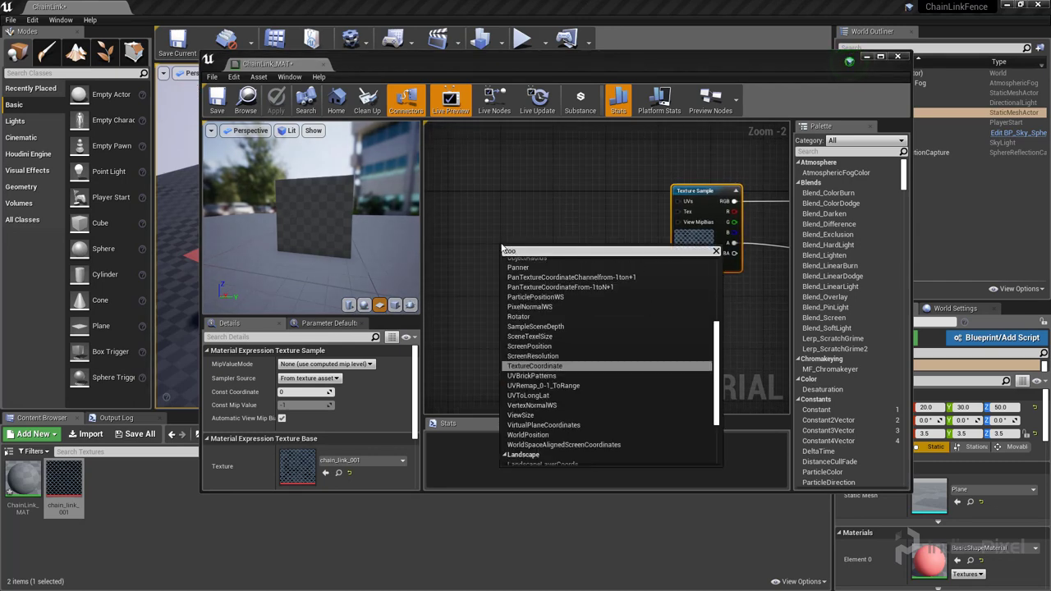
{"action": "key", "text": "Return"}
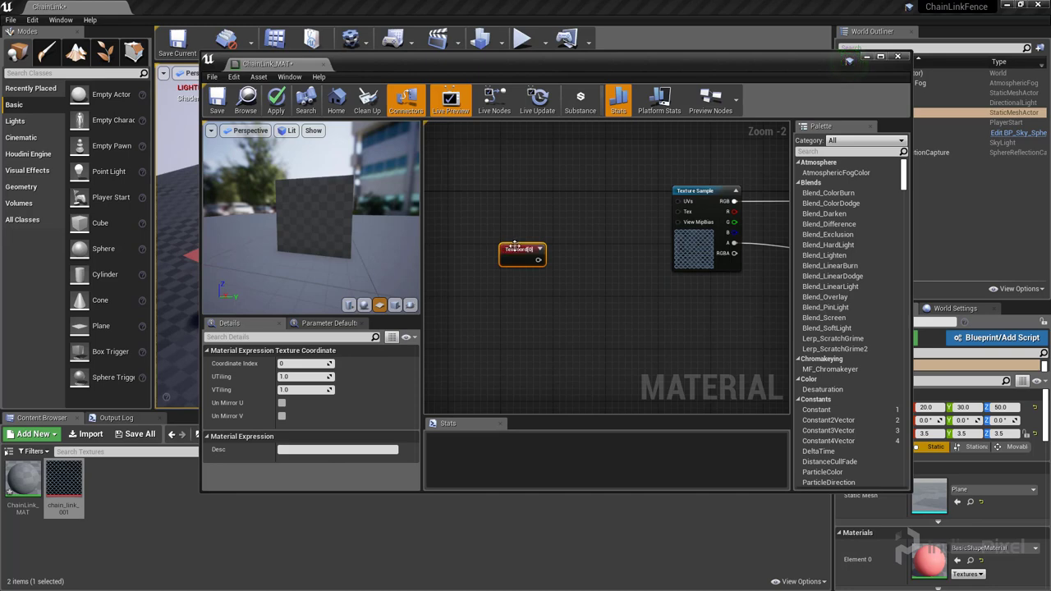
{"action": "left_click_drag", "start_coordinate": [525, 254], "coordinate": [521, 223]}
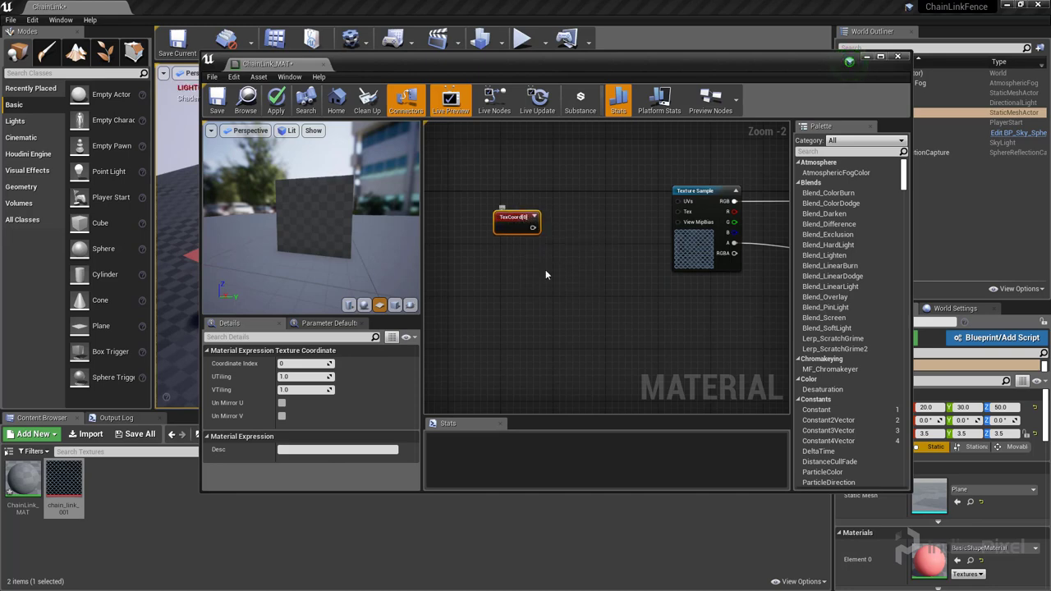
{"action": "right_click_drag", "start_coordinate": [563, 277], "coordinate": [554, 281]}
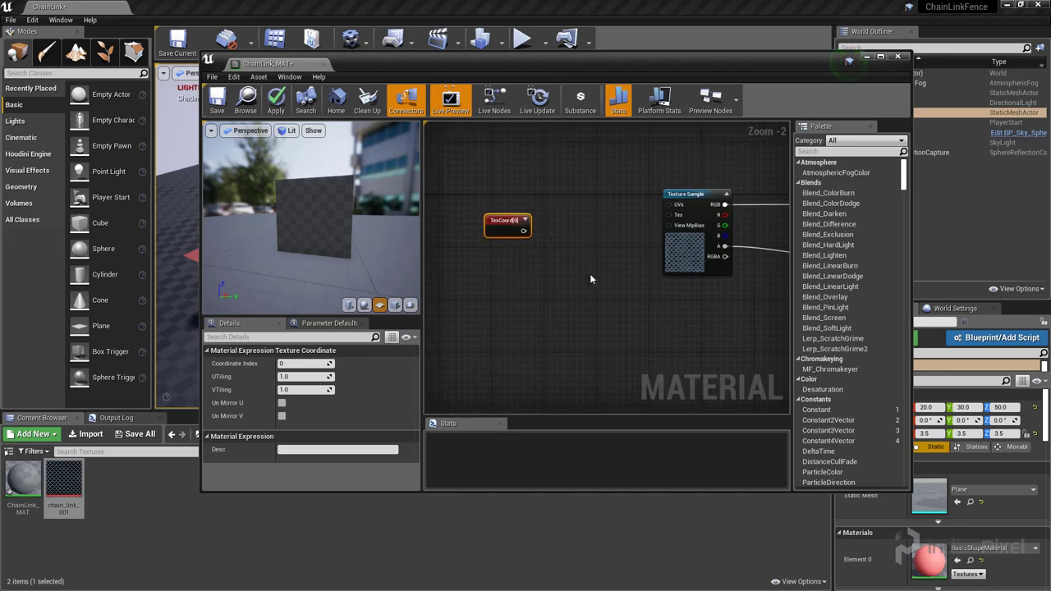
{"action": "left_click_drag", "start_coordinate": [499, 225], "coordinate": [524, 210]}
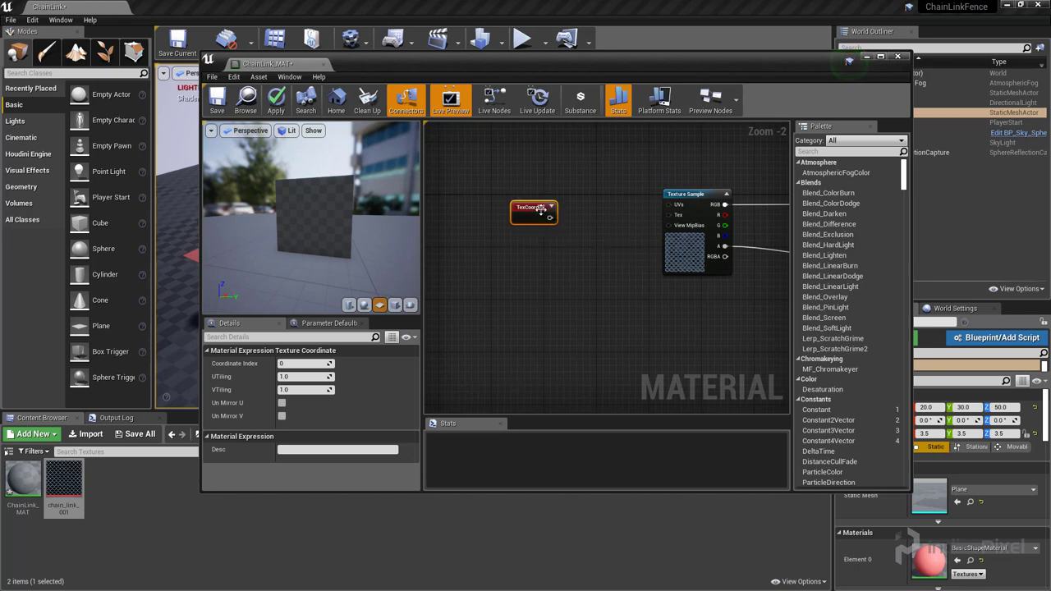
{"action": "left_click_drag", "start_coordinate": [523, 206], "coordinate": [511, 198]}
{"action": "right_click_drag", "start_coordinate": [554, 253], "coordinate": [530, 249]}
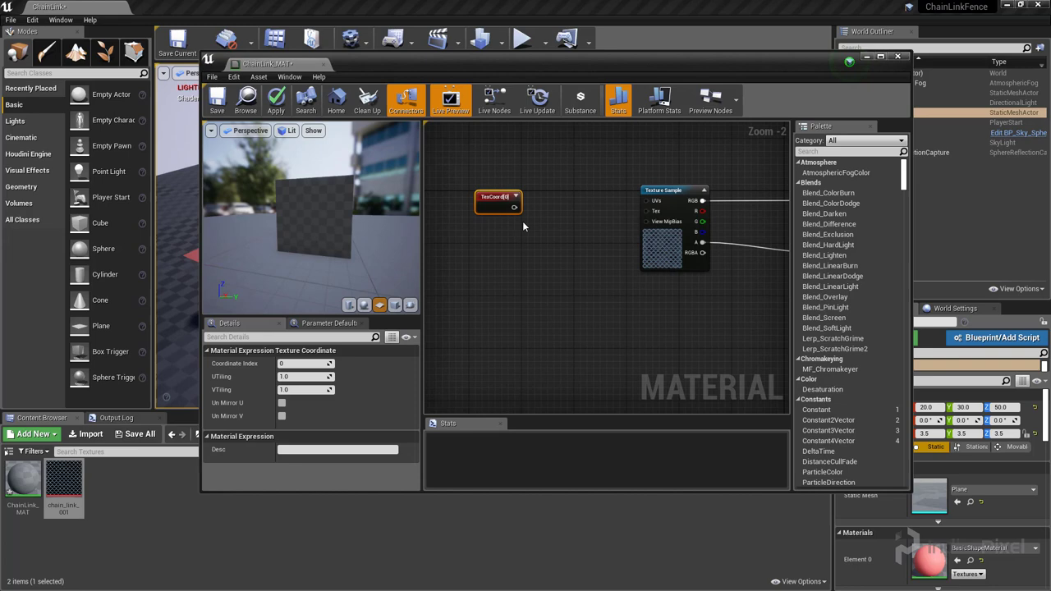
{"action": "left_click_drag", "start_coordinate": [514, 207], "coordinate": [652, 205]}
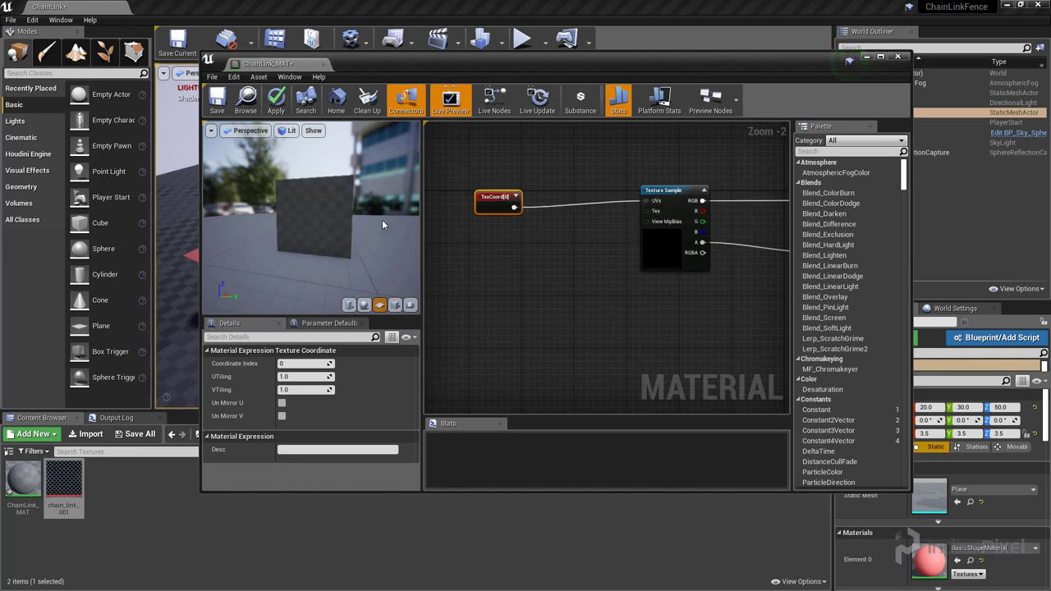
Add a Multiply node between the TexCoord and Texture Sample nodes.
{"action": "right_click_drag", "start_coordinate": [567, 257], "coordinate": [563, 229]}
{"action": "left_click", "coordinate": [565, 222]}
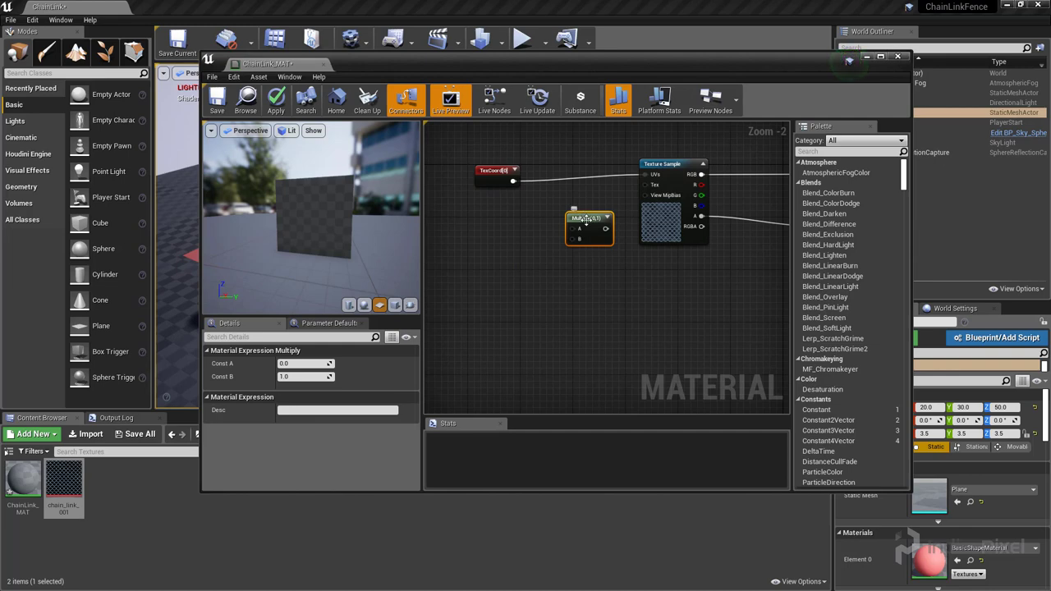
{"action": "left_click_drag", "start_coordinate": [579, 220], "coordinate": [572, 212]}
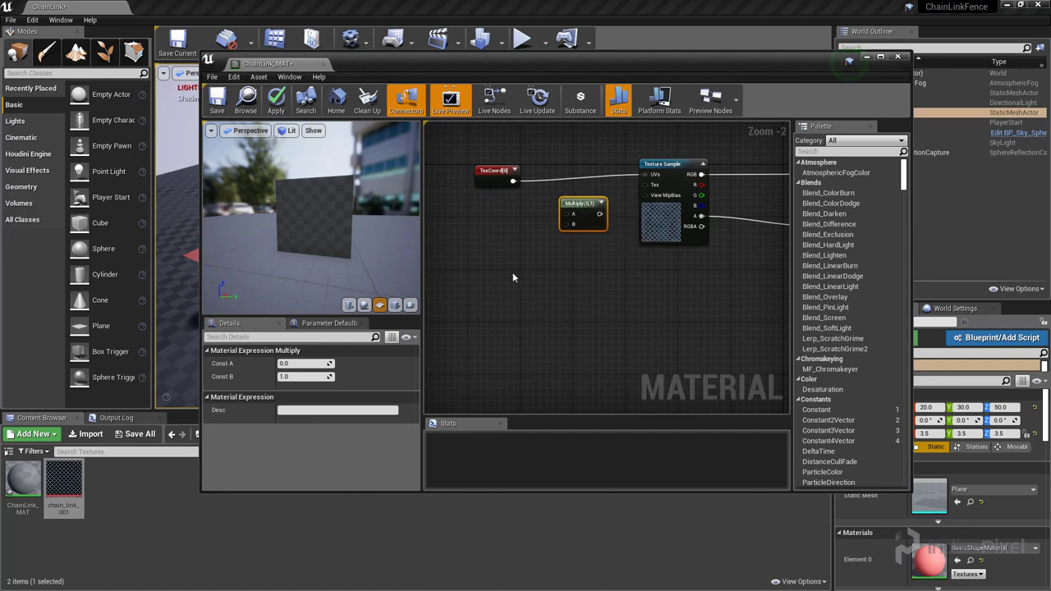
{"action": "right_click_drag", "start_coordinate": [513, 272], "coordinate": [565, 285]}
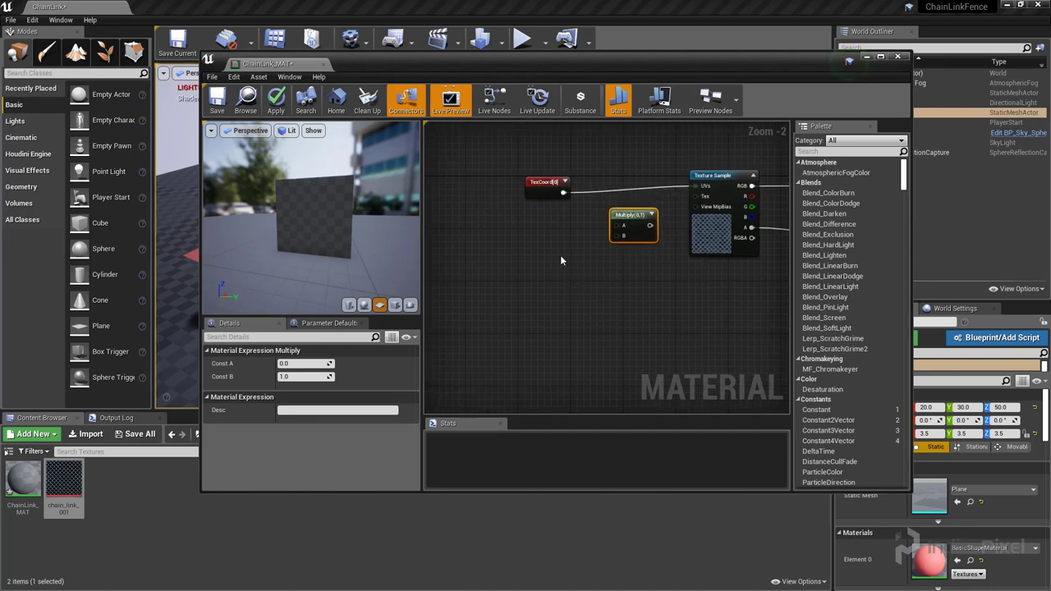
Add a Constant node below the TexCoord node and set its value to 2.
{"action": "left_click", "coordinate": [560, 254]}
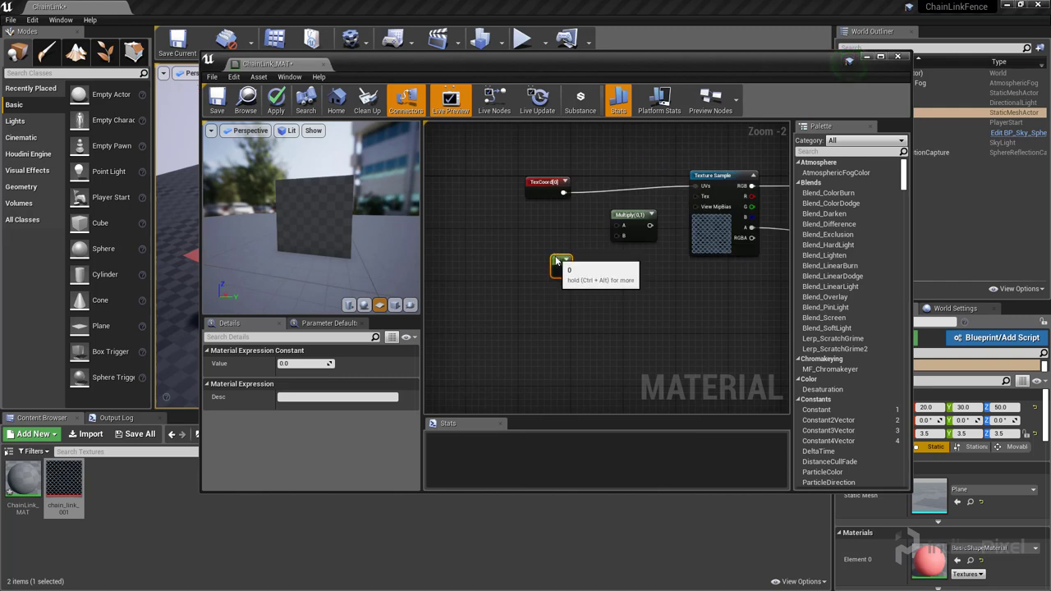
{"action": "left_click", "coordinate": [271, 351]}
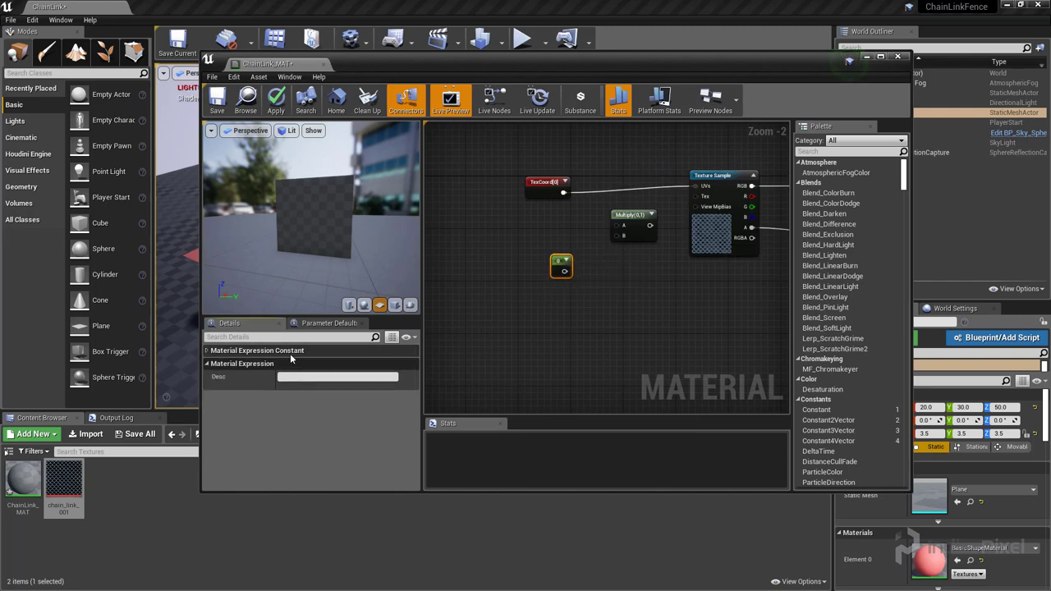
{"action": "left_click", "coordinate": [291, 354]}
{"action": "left_click", "coordinate": [294, 364]}
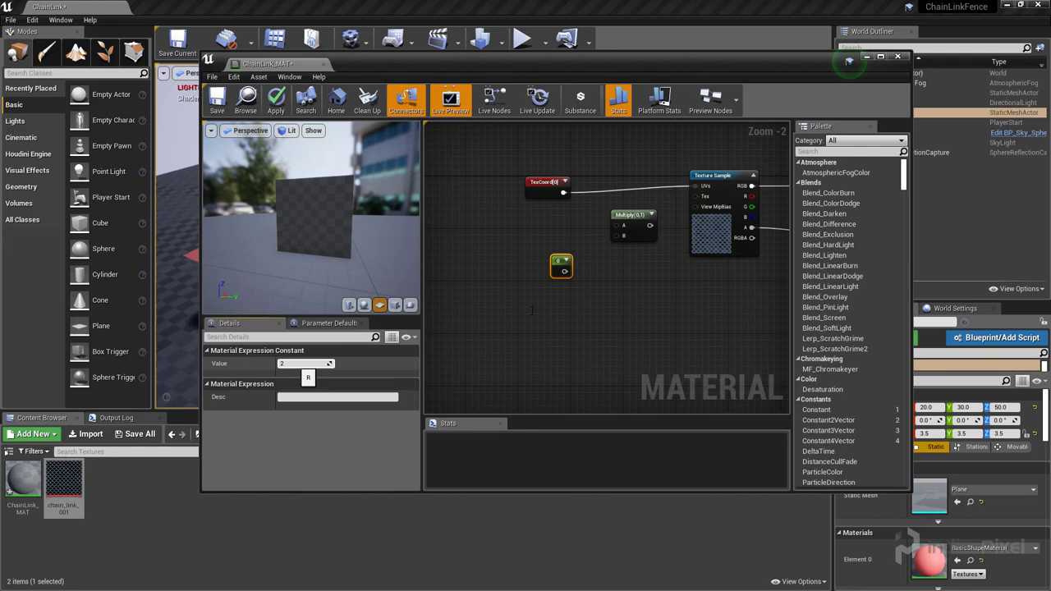
{"action": "type", "text": "2"}
{"action": "key", "text": "Return"}
Connect TexCoord and the constant to Multiply's A and B inputs, and route Multiply's output into the Texture Sample's UVs.
{"action": "left_click_drag", "start_coordinate": [564, 271], "coordinate": [616, 242]}
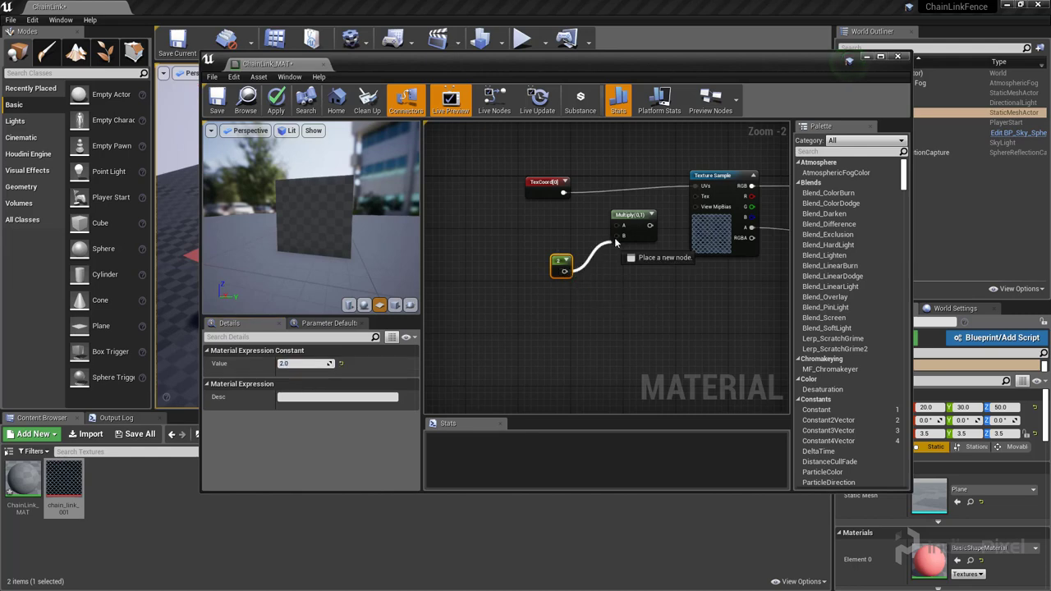
{"action": "left_click_drag", "start_coordinate": [564, 193], "coordinate": [693, 188]}
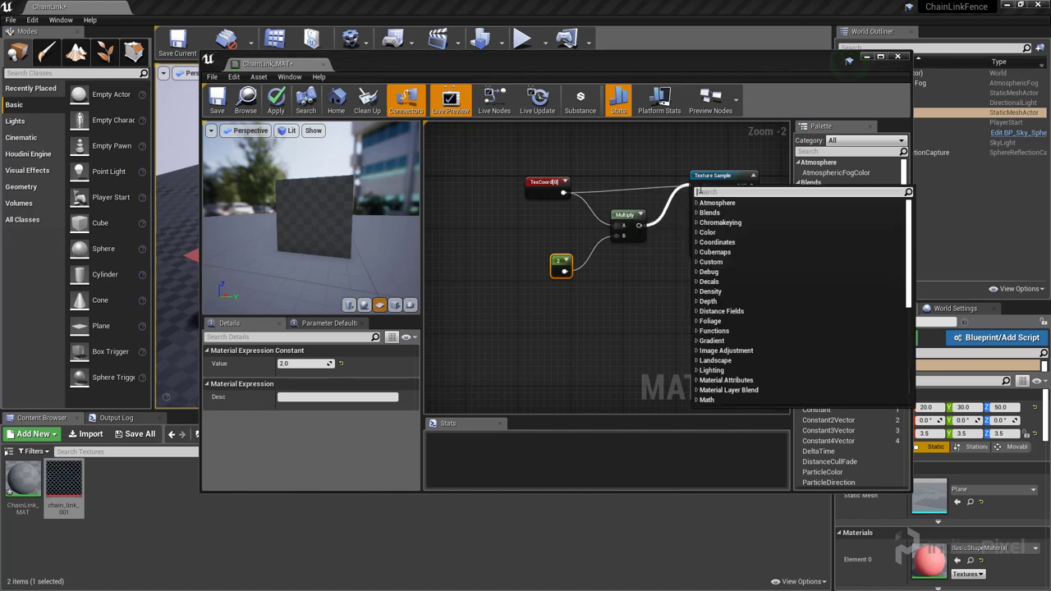
{"action": "left_click", "coordinate": [706, 175]}
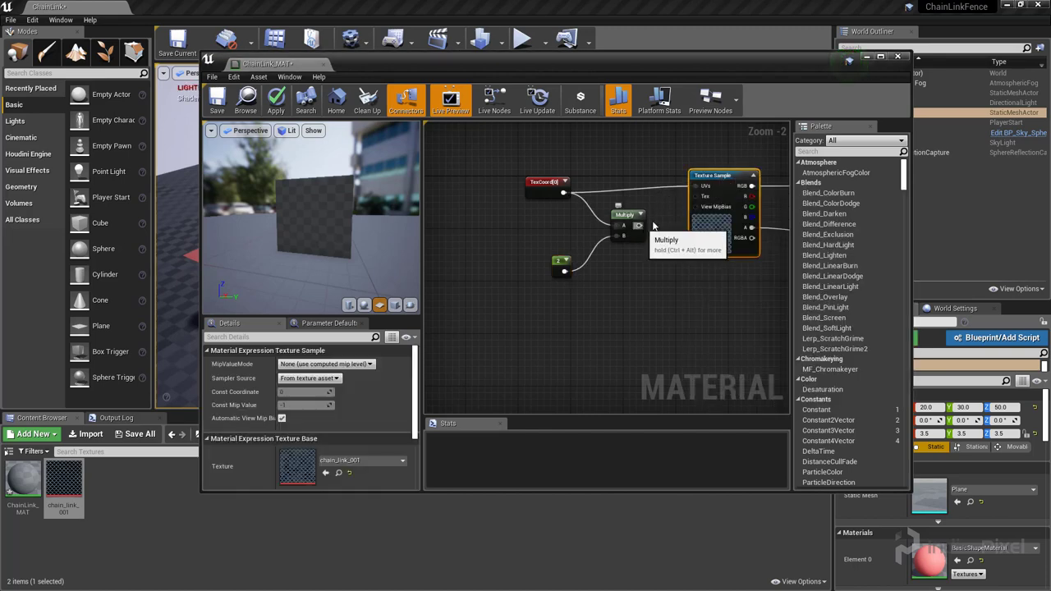
{"action": "left_click_drag", "start_coordinate": [640, 225], "coordinate": [704, 187]}
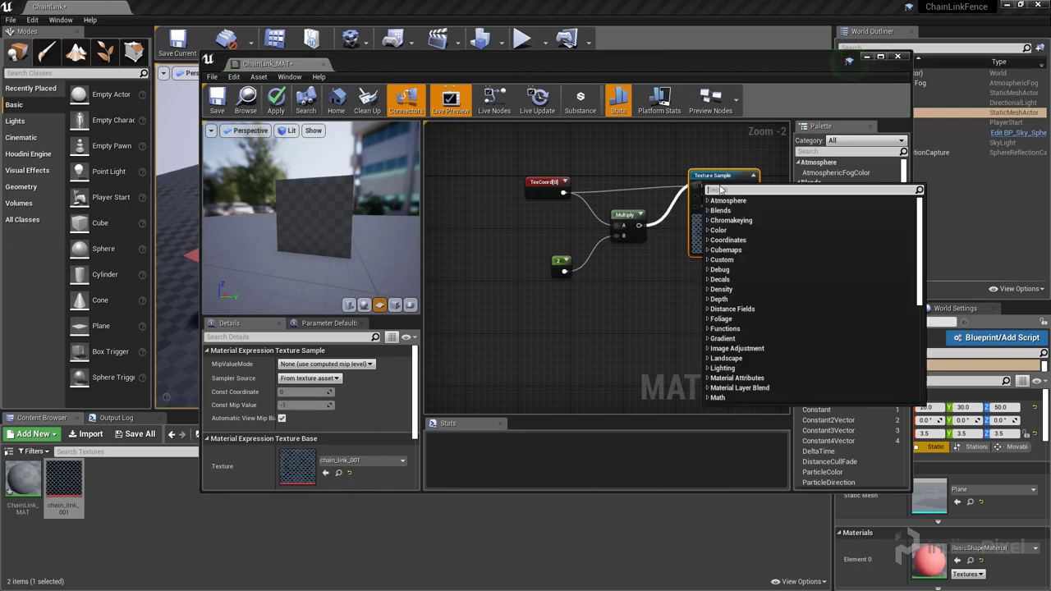
{"action": "left_click", "coordinate": [676, 159]}
{"action": "left_click_drag", "start_coordinate": [640, 224], "coordinate": [695, 187]}
{"action": "right_click_drag", "start_coordinate": [671, 313], "coordinate": [555, 320]}
{"action": "scroll", "coordinate": [572, 315], "scroll_direction": "down", "scroll_amount": 1}
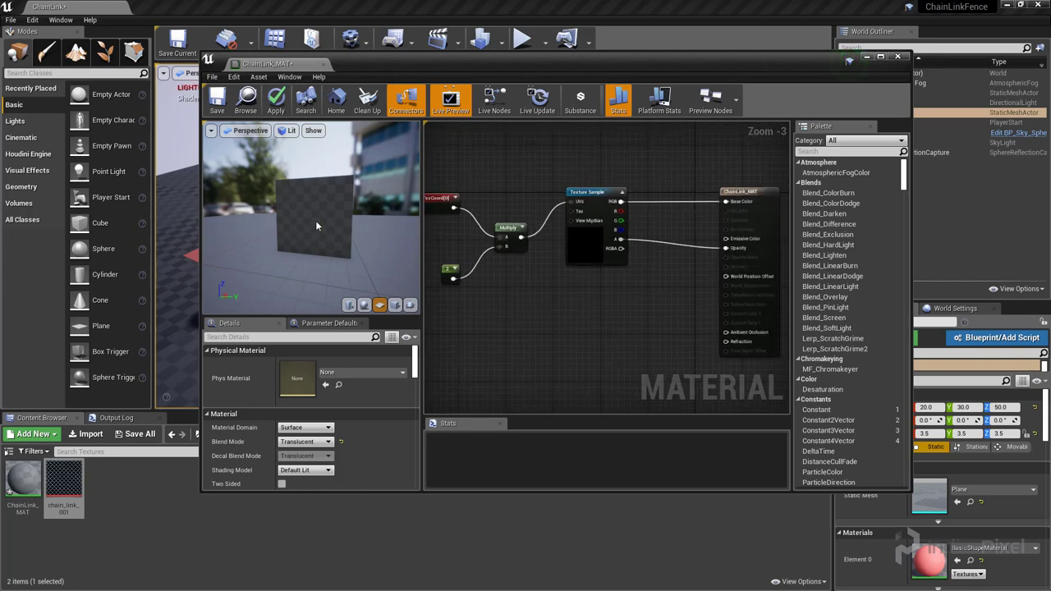
Apply the tiling changes to ChainLink_MAT and examine the chain-link pattern on the preview plane.
{"action": "key", "text": "Return"}
{"action": "mouse_move", "coordinate": [292, 220]}
{"action": "left_mouse_down"}
{"action": "mouse_move", "coordinate": [317, 202]}
{"action": "mouse_move", "coordinate": [287, 238]}
{"action": "mouse_move", "coordinate": [344, 207]}
{"action": "mouse_move", "coordinate": [300, 203]}
{"action": "left_mouse_up"}
{"action": "scroll", "coordinate": [344, 209], "scroll_direction": "up", "scroll_amount": 5}
{"action": "scroll", "coordinate": [593, 248], "scroll_direction": "up", "scroll_amount": 2}
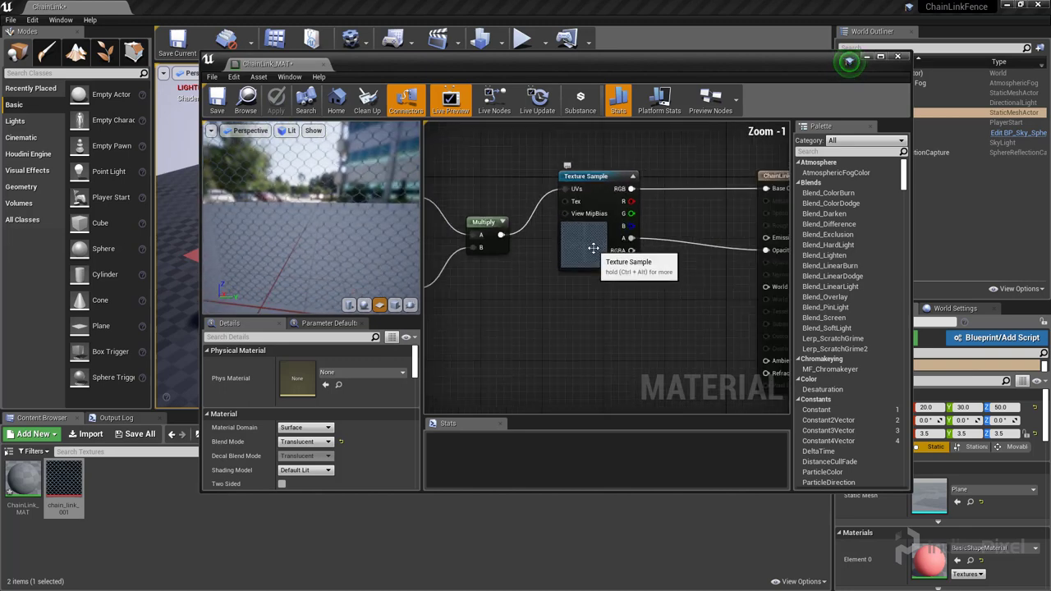
{"action": "scroll", "coordinate": [593, 248], "scroll_direction": "down", "scroll_amount": 3}
{"action": "scroll", "coordinate": [592, 246], "scroll_direction": "up", "scroll_amount": 3}
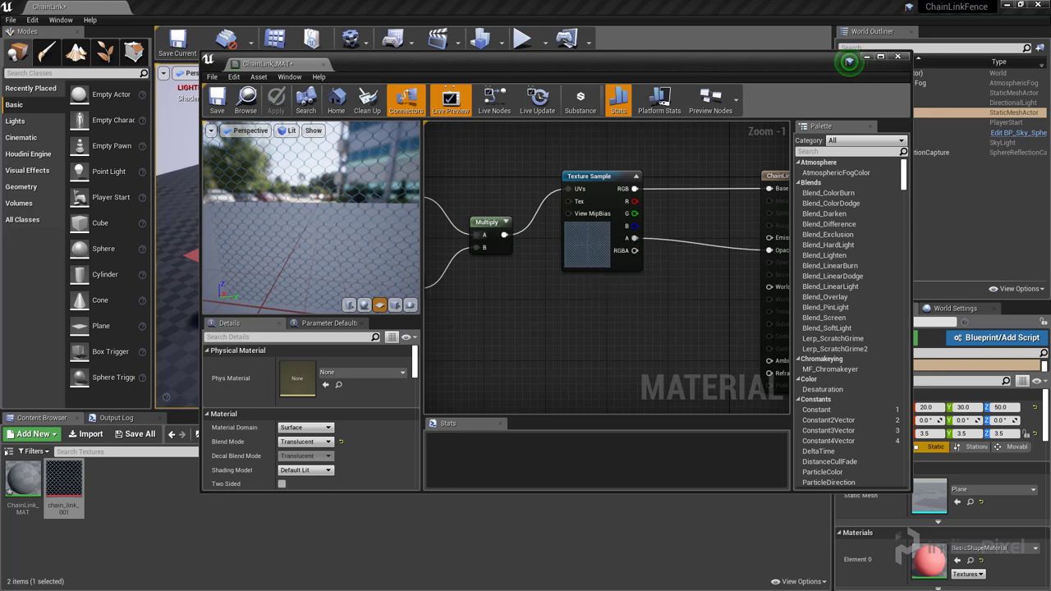
{"action": "mouse_move", "coordinate": [310, 218]}
{"action": "left_mouse_down"}
{"action": "mouse_move", "coordinate": [283, 230]}
{"action": "mouse_move", "coordinate": [319, 228]}
{"action": "mouse_move", "coordinate": [320, 237]}
{"action": "mouse_move", "coordinate": [319, 228]}
{"action": "left_mouse_up"}
{"action": "scroll", "coordinate": [322, 240], "scroll_direction": "up", "scroll_amount": 3}
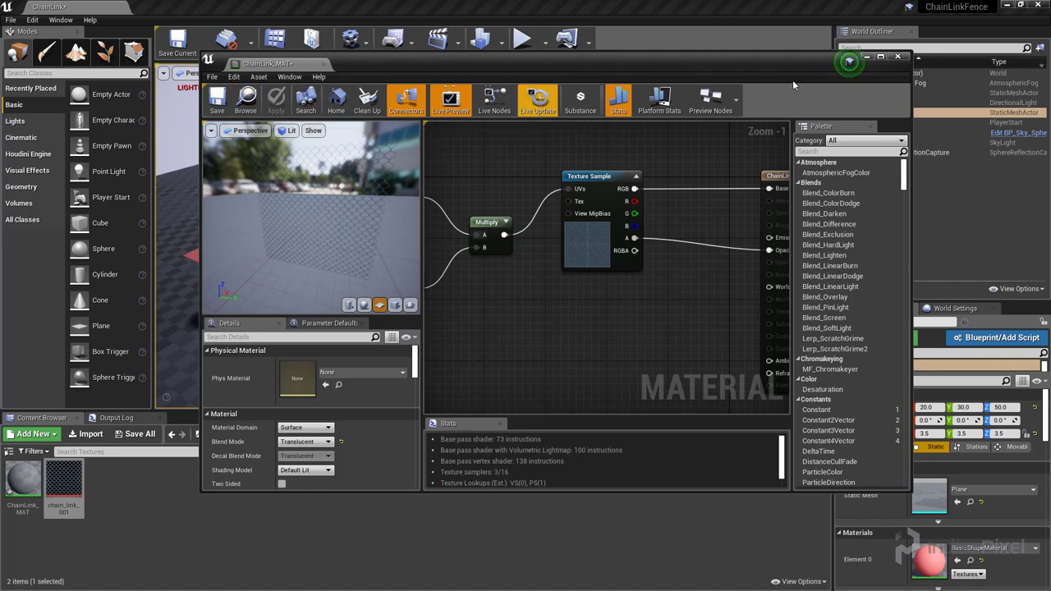
Minimize the material editor and assign ChainLink_MAT to the Plane in the level.
{"action": "left_click", "coordinate": [866, 58]}
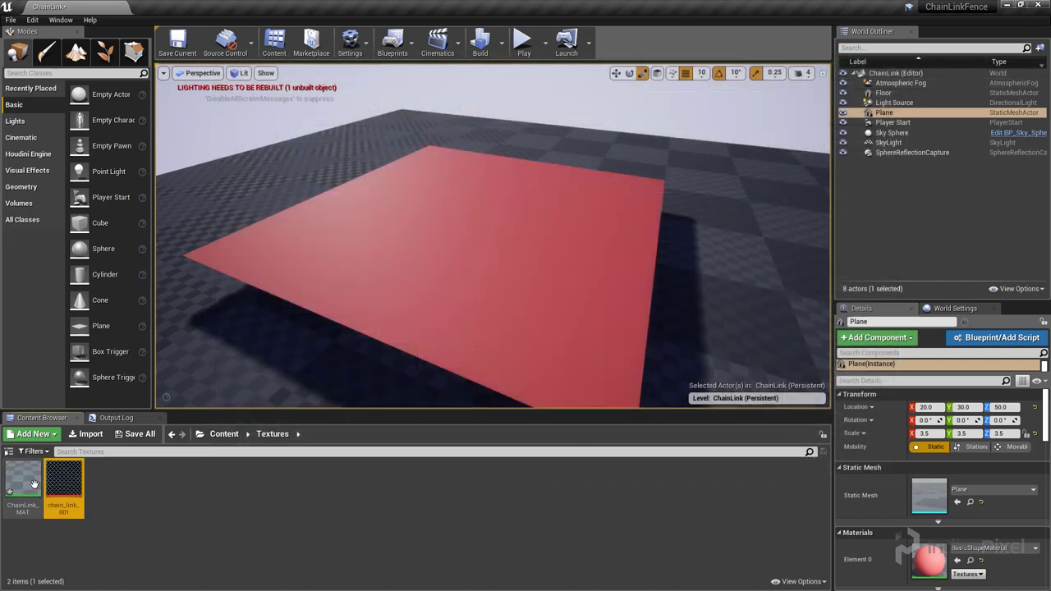
{"action": "left_click_drag", "start_coordinate": [34, 483], "coordinate": [439, 249]}
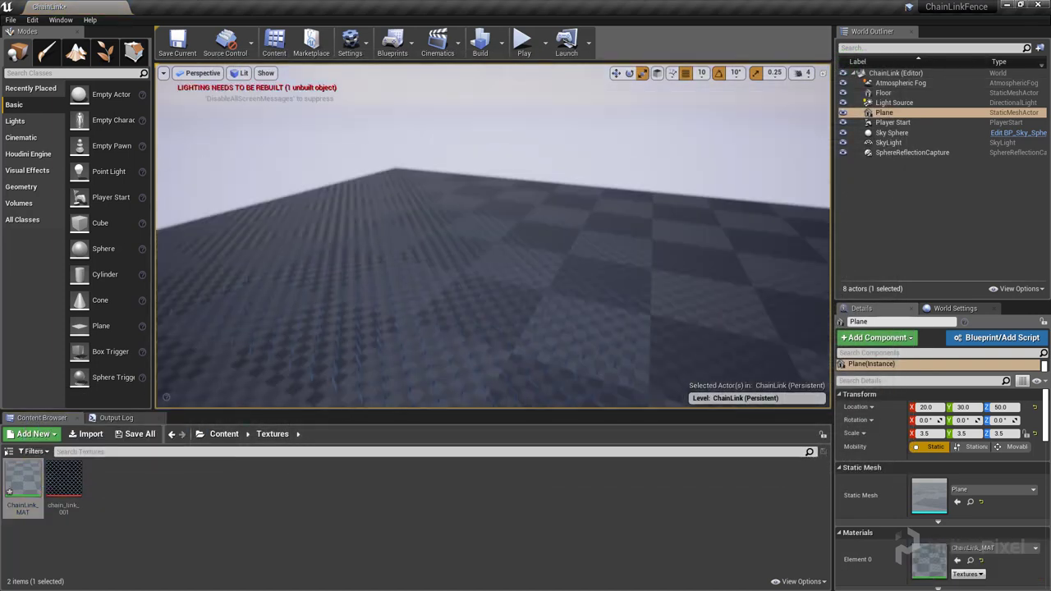
{"action": "right_click_drag", "start_coordinate": [438, 249], "coordinate": [450, 284]}
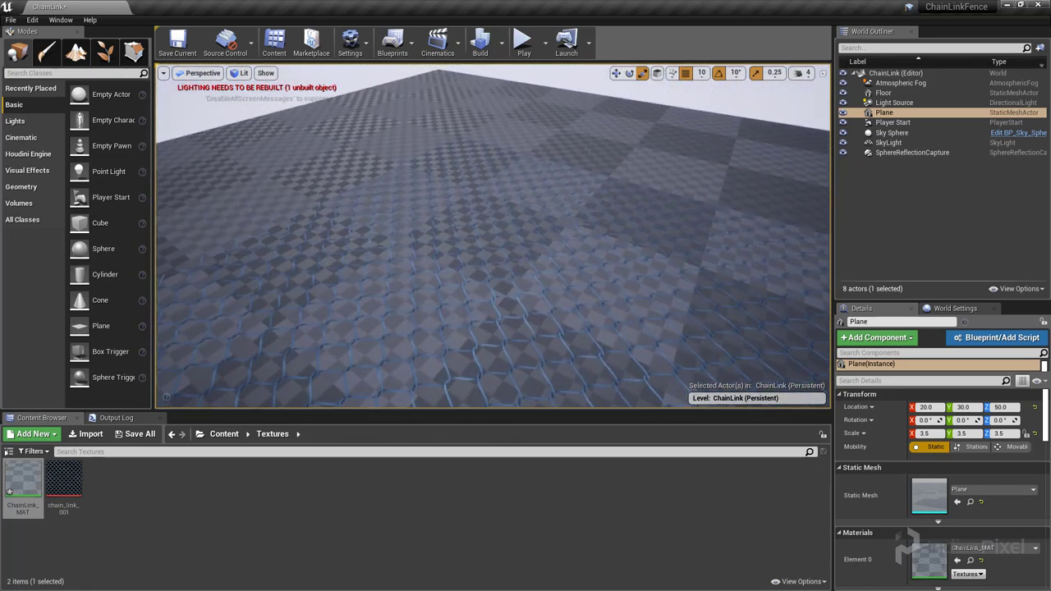